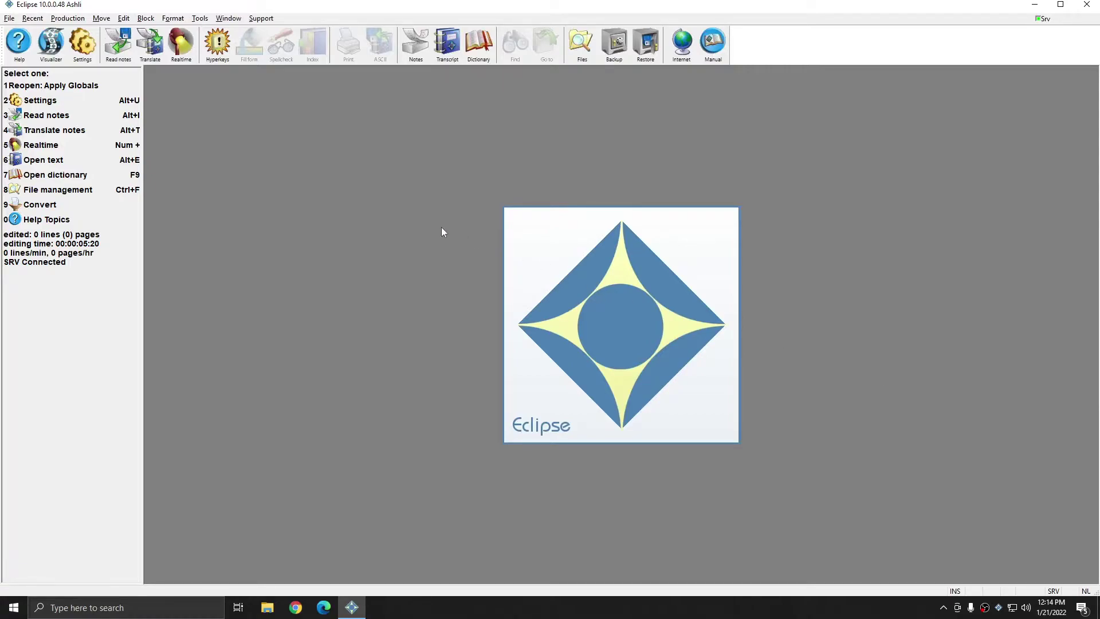
# Step: Turn on status 1, "rough", in the paragraph status options of the user's edit settings
pyautogui.click(82, 43)
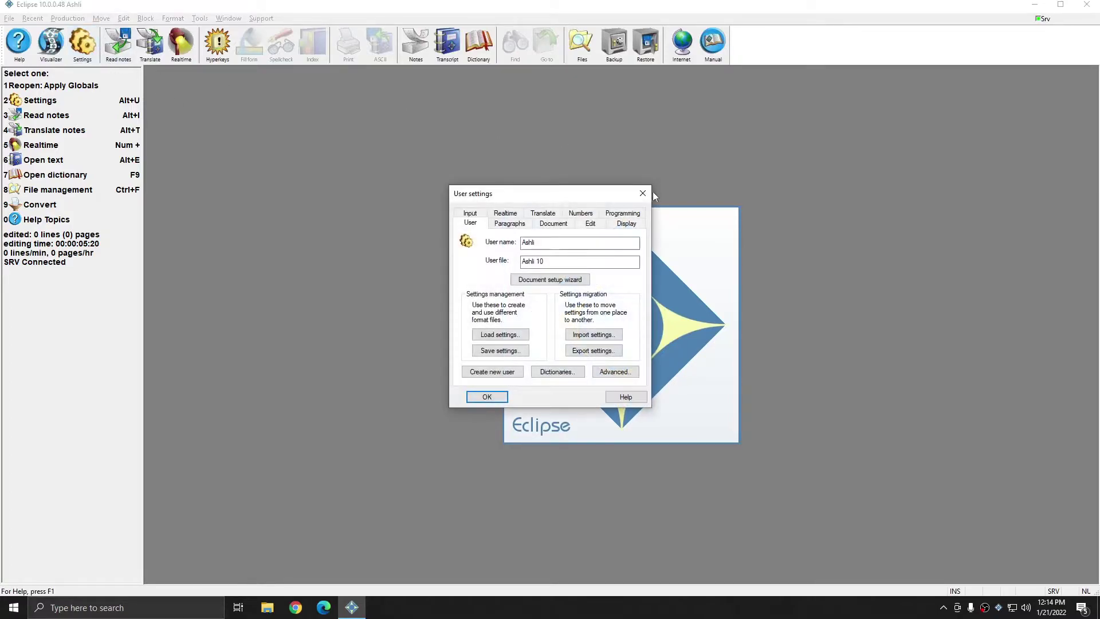
pyautogui.click(589, 224)
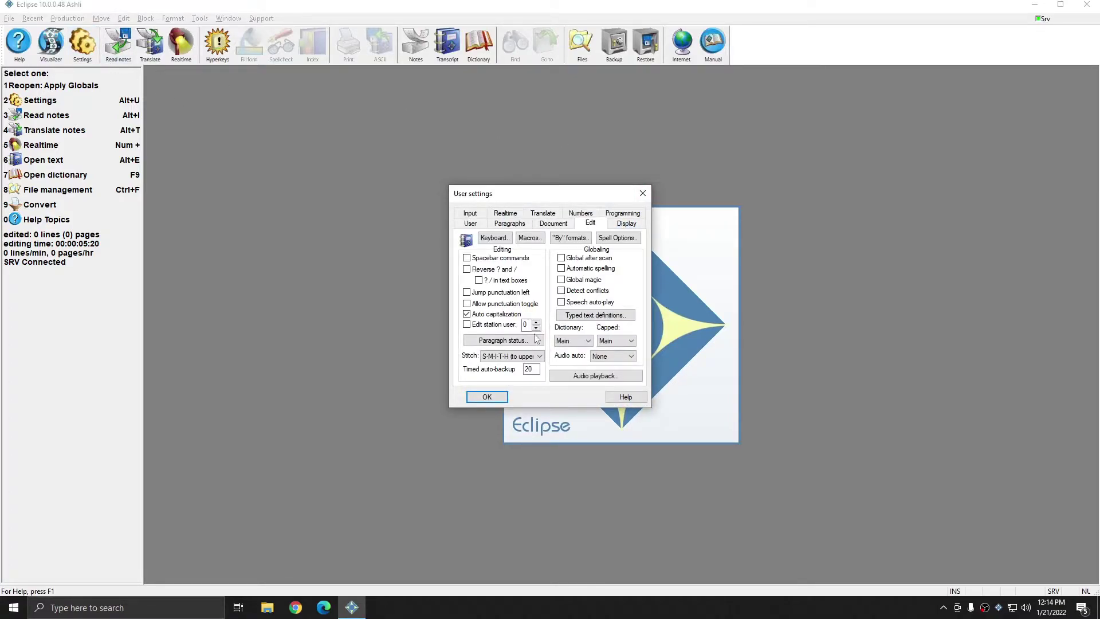
pyautogui.click(511, 341)
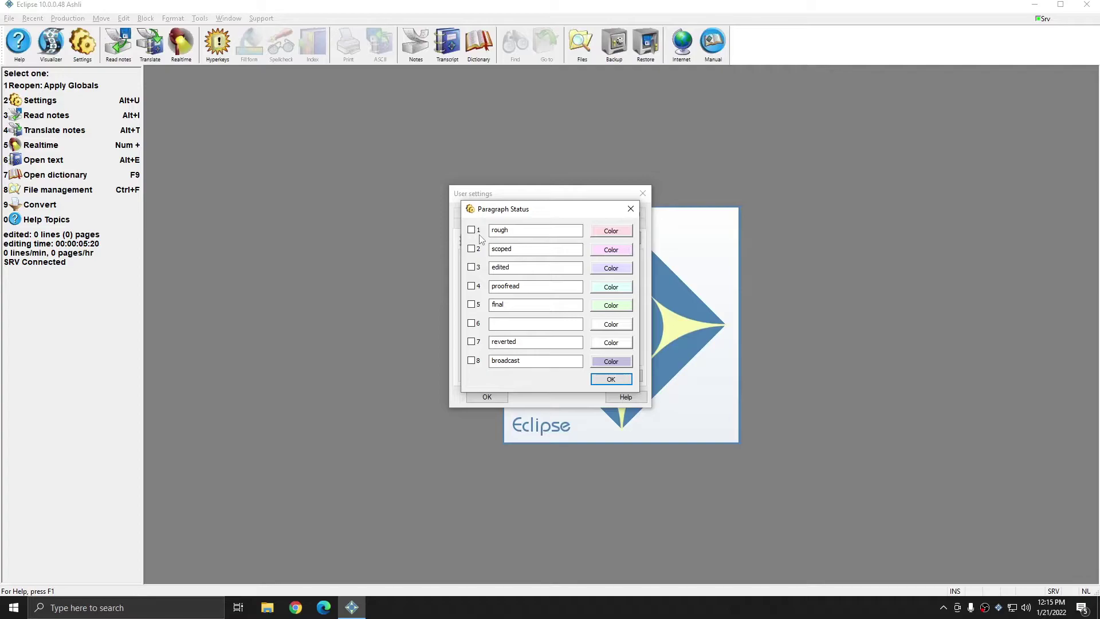
pyautogui.doubleClick(528, 229)
pyautogui.click(550, 232)
pyautogui.click(613, 233)
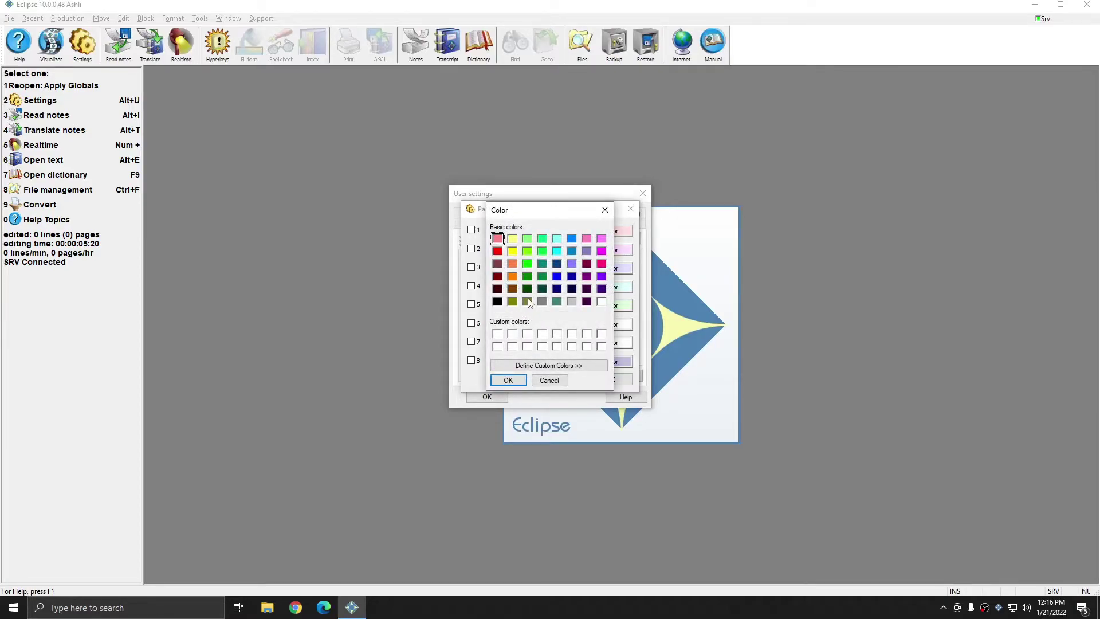
pyautogui.click(508, 381)
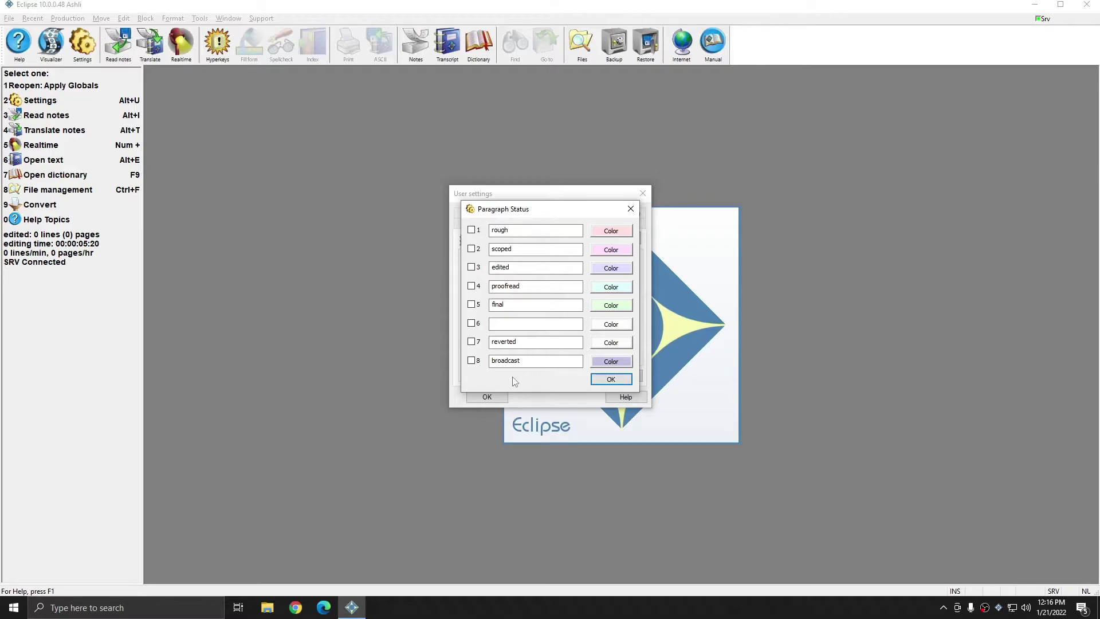
pyautogui.click(471, 231)
pyautogui.click(607, 380)
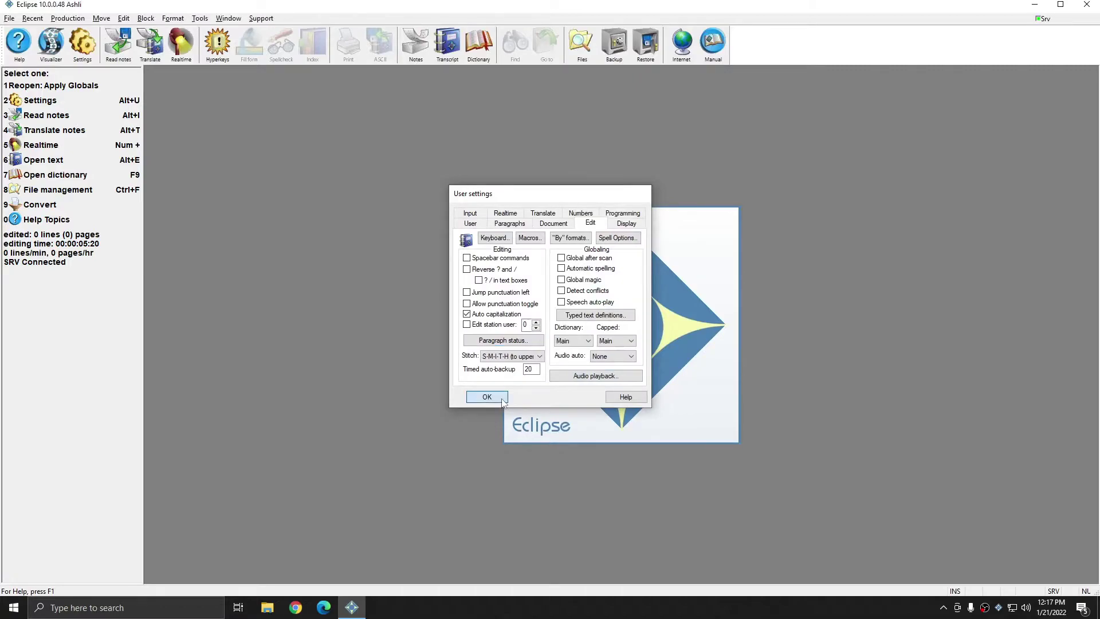
pyautogui.click(488, 397)
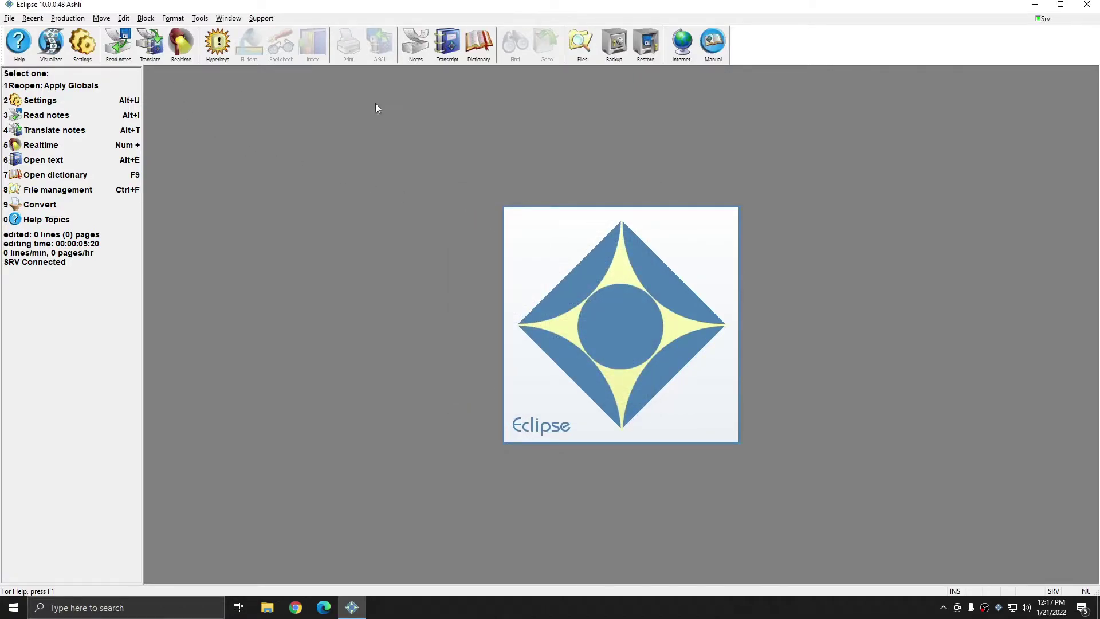
# Step: Open the "Paragrph Status" transcript and mark the first question on page 2 as rough by moving the cursor past it
pyautogui.hotkey('alt', 'e')
pyautogui.doubleClick(496, 286)
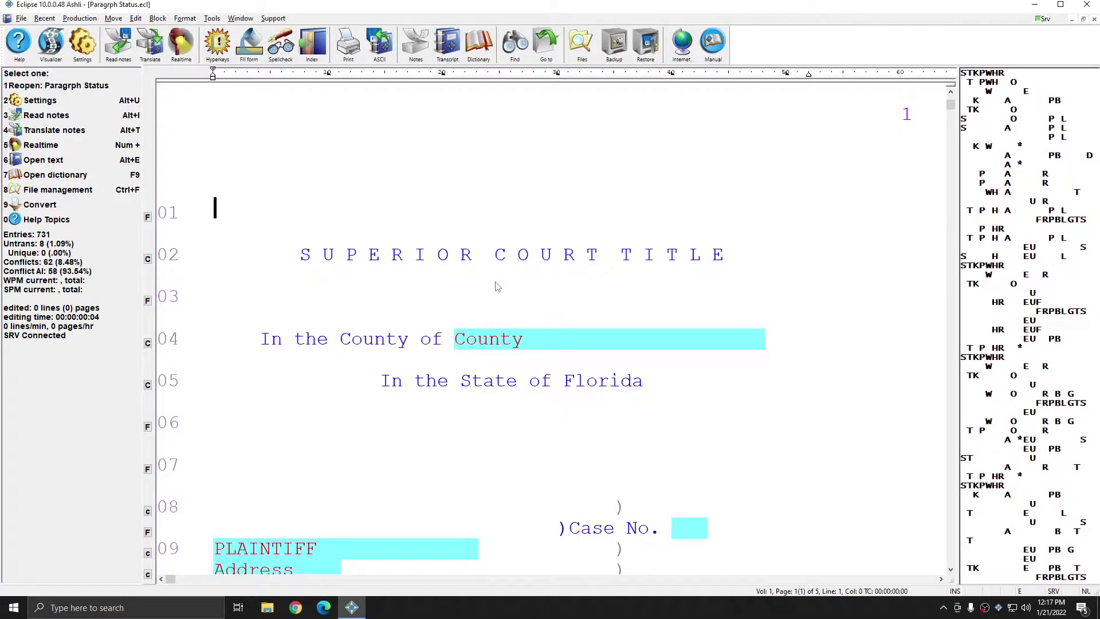
pyautogui.scroll(-10, 497, 287)
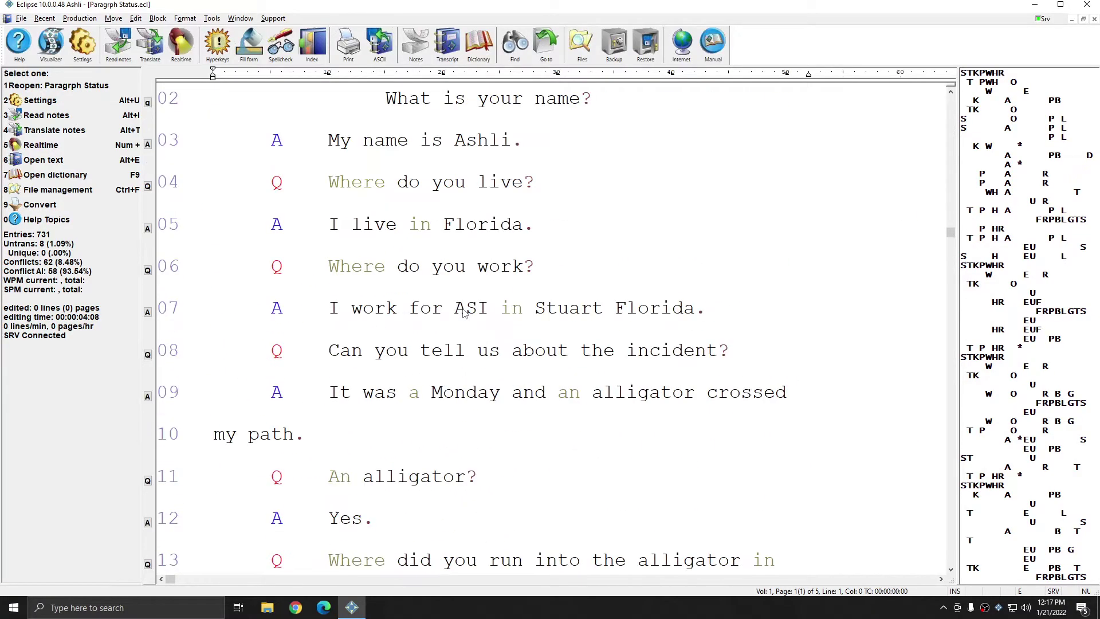
pyautogui.scroll(3, 464, 312)
pyautogui.click(335, 215)
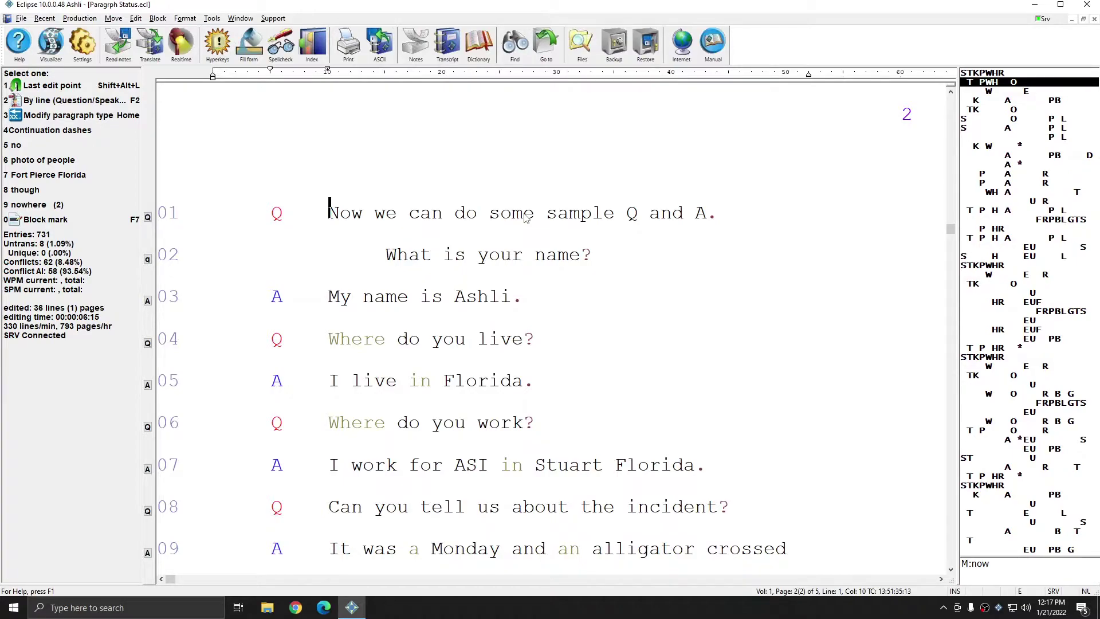
pyautogui.press('Down')
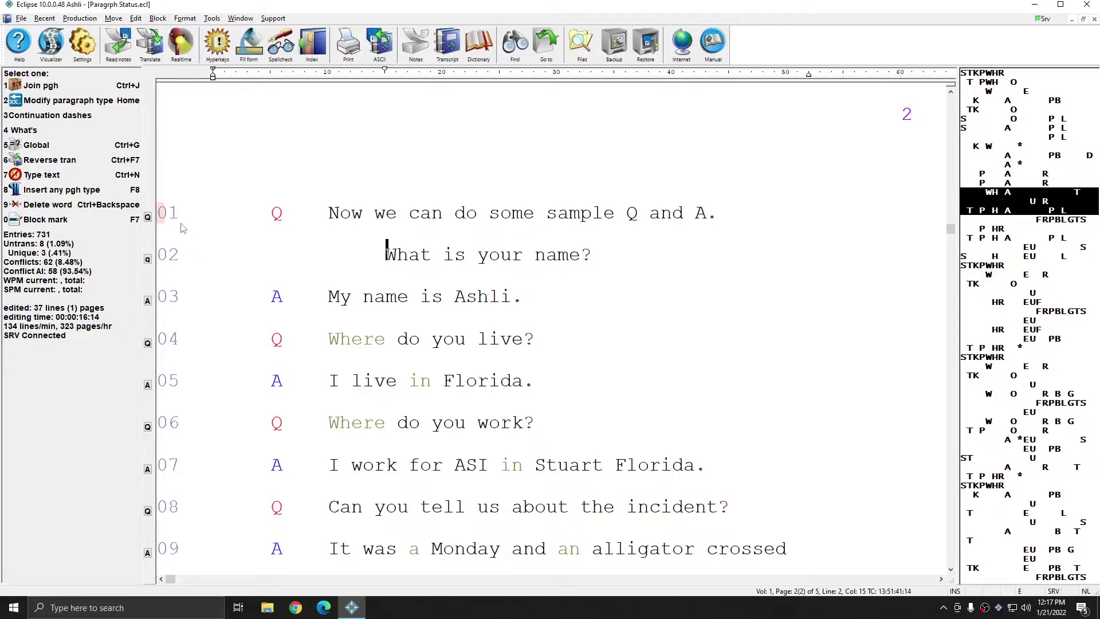
# Step: Check that print commands are enabled in the user's display settings
pyautogui.click(82, 43)
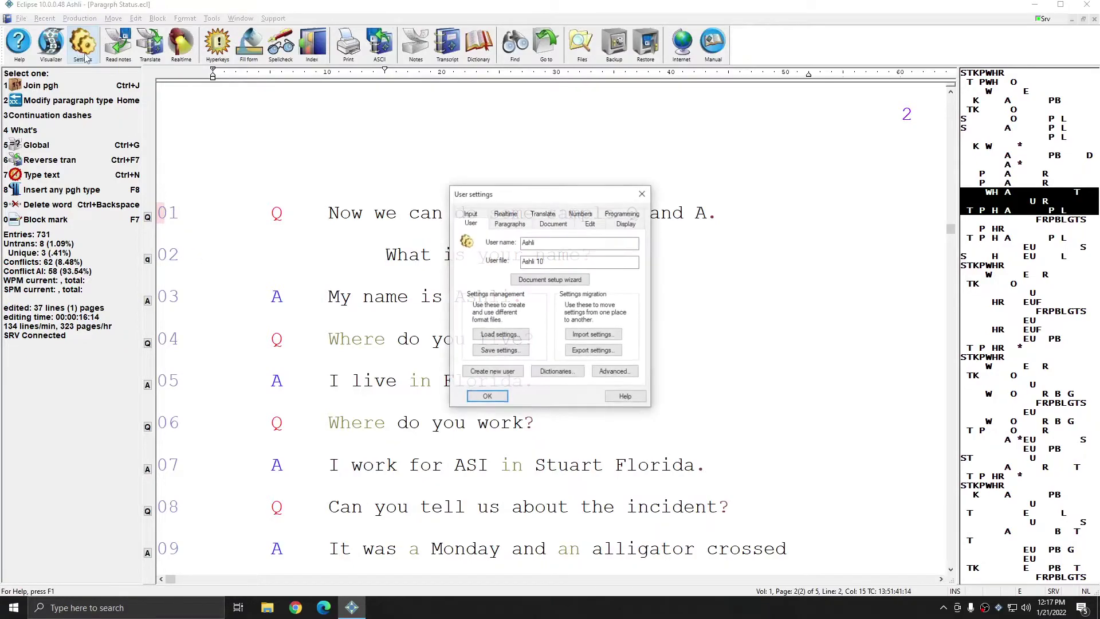
pyautogui.click(626, 223)
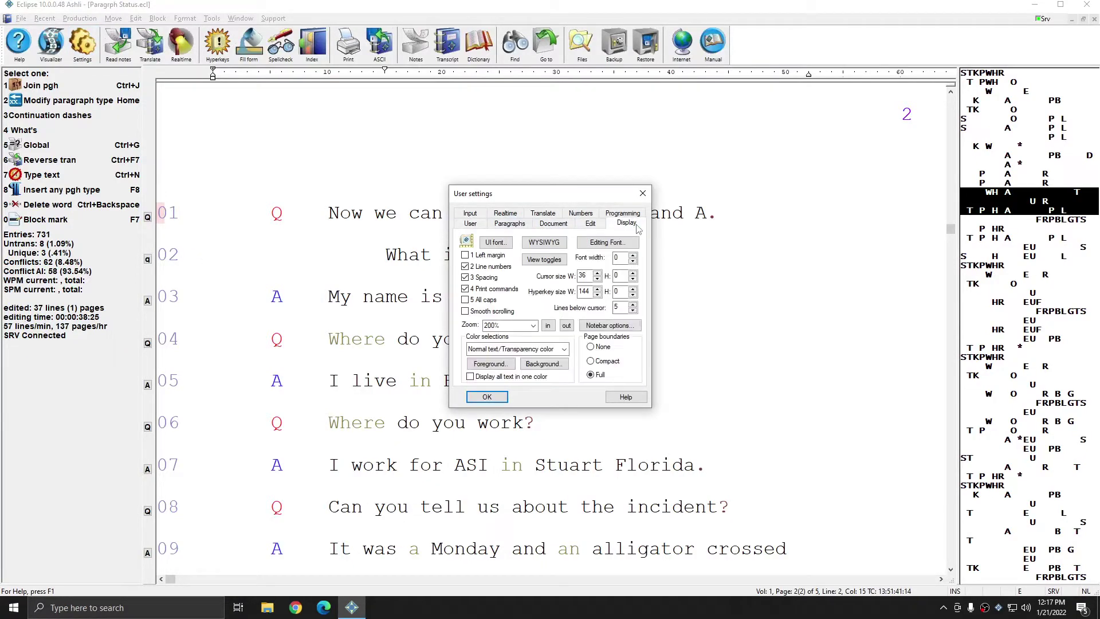
pyautogui.click(469, 292)
pyautogui.click(466, 289)
pyautogui.click(505, 396)
pyautogui.click(465, 289)
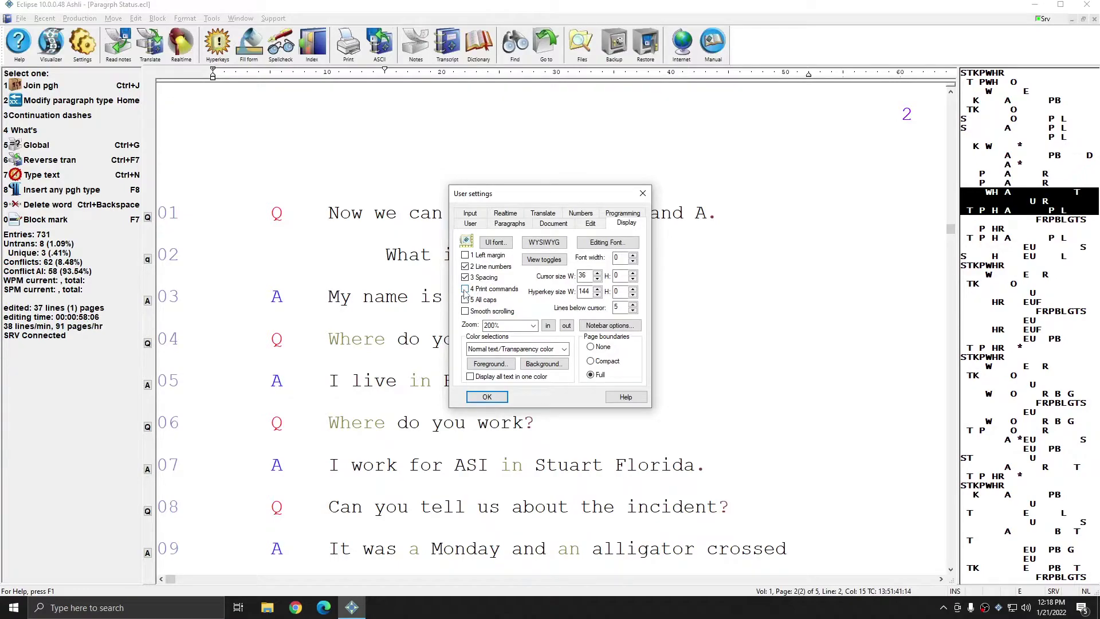
pyautogui.click(465, 289)
pyautogui.click(486, 397)
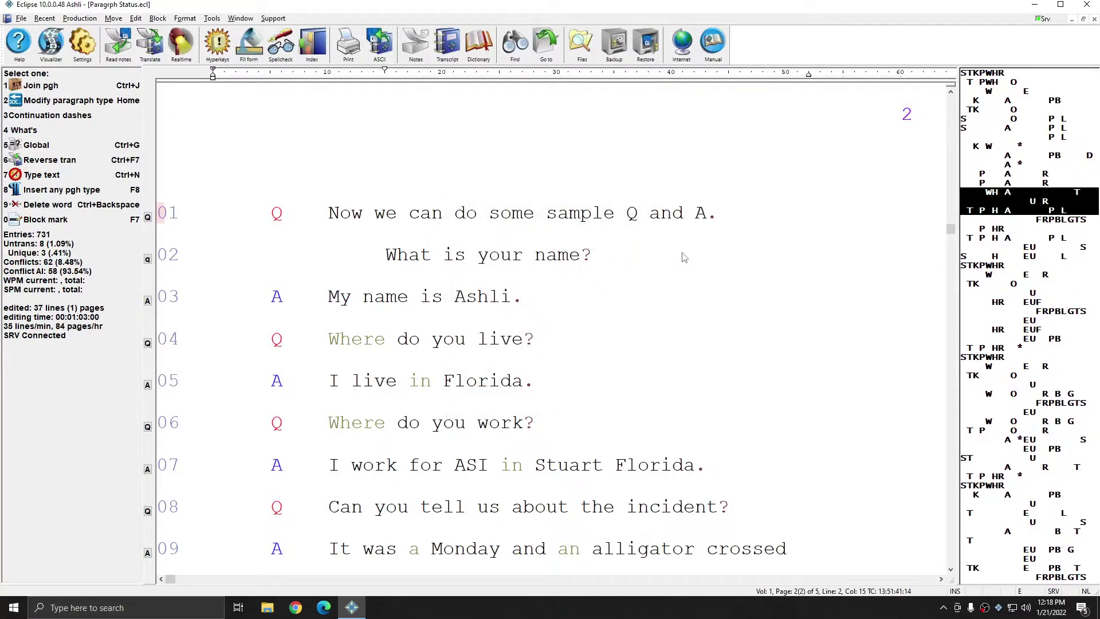
# Step: Advance the cursor line by line to line 11 of page 2 to mark lines 2 through 10 as rough
pyautogui.press('Down')
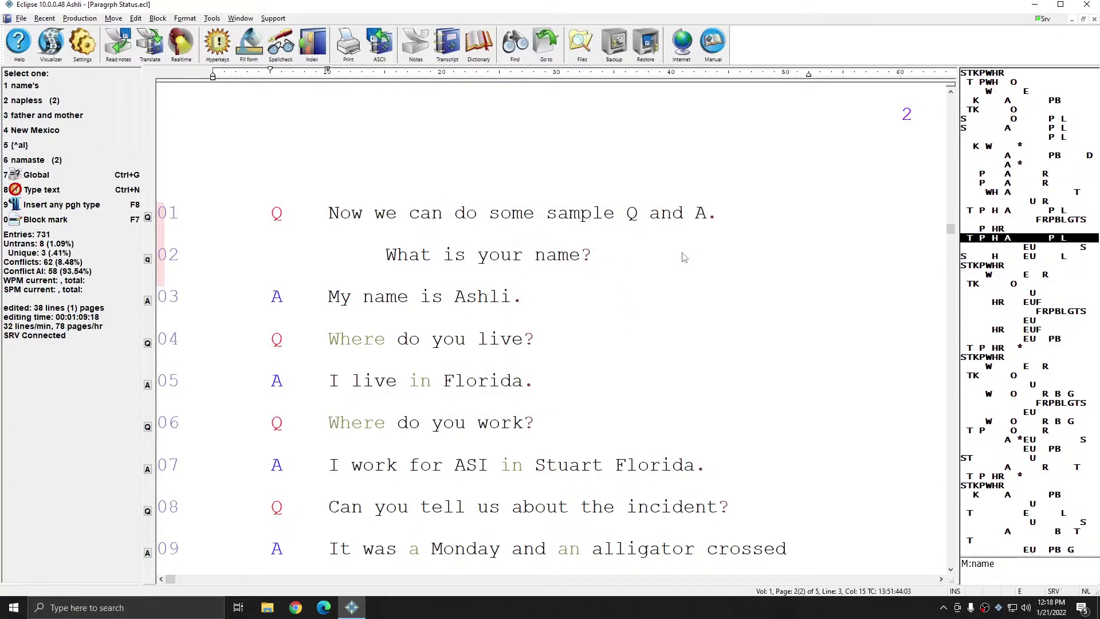
pyautogui.hotkey('ctrl', 'Right')
pyautogui.hotkey('ctrl', 'Right')
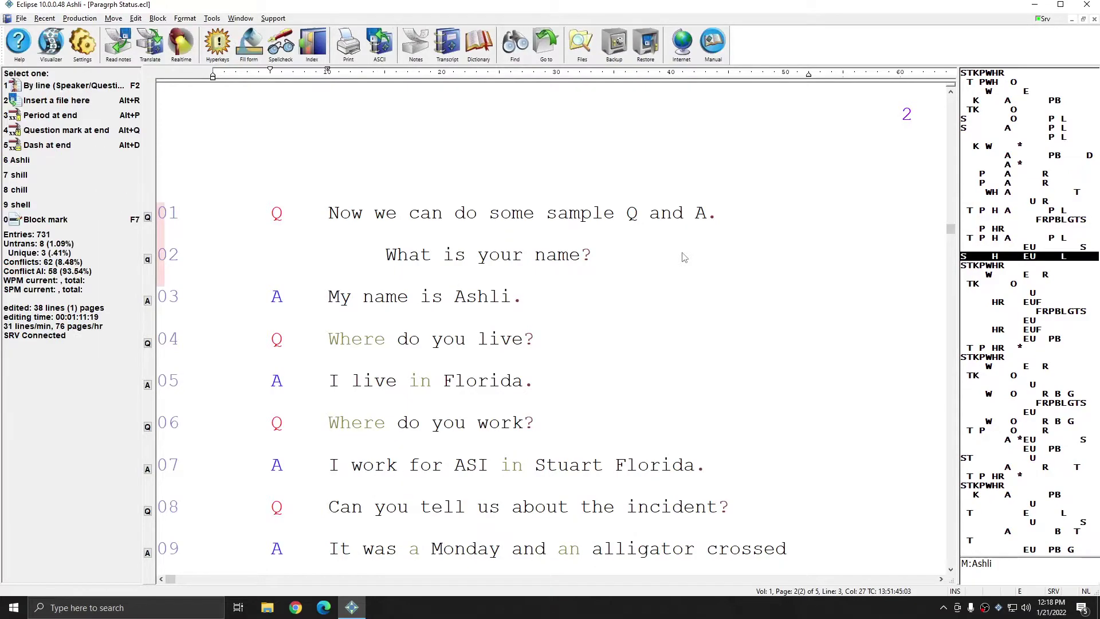
pyautogui.press('Down')
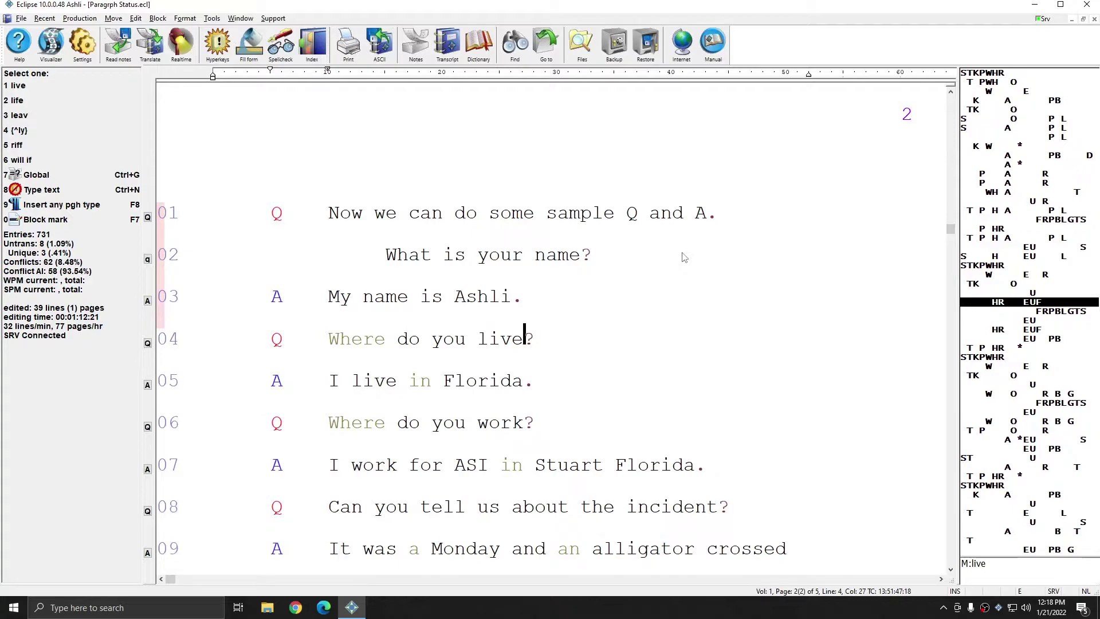
pyautogui.press('Down')
pyautogui.press('Down')
pyautogui.press('Down')
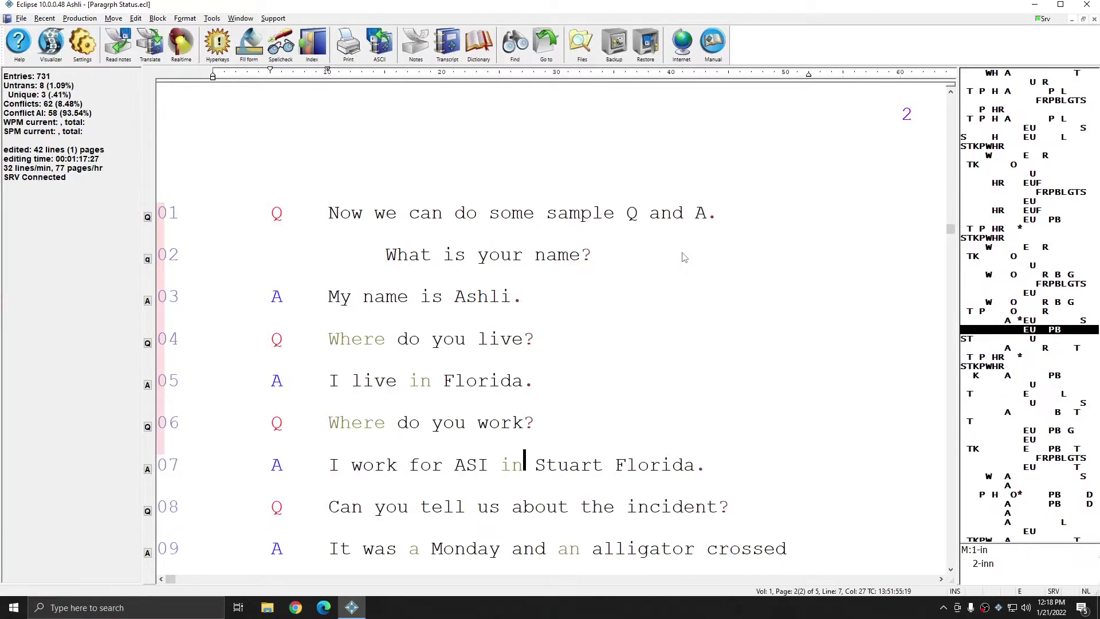
pyautogui.press('Down')
pyautogui.press('Down')
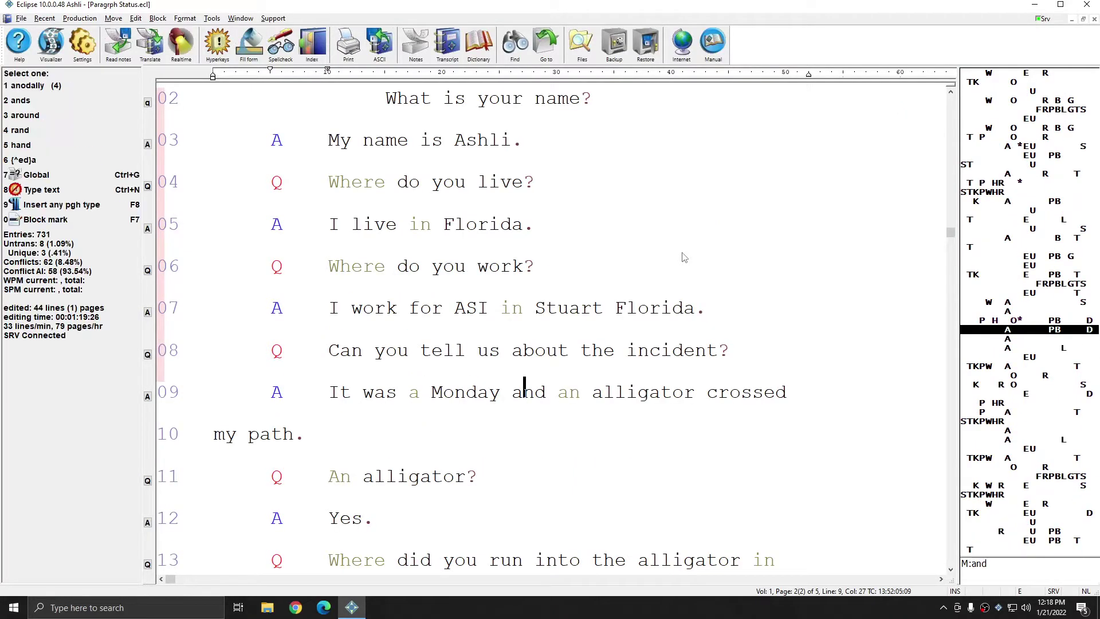
pyautogui.press('Down')
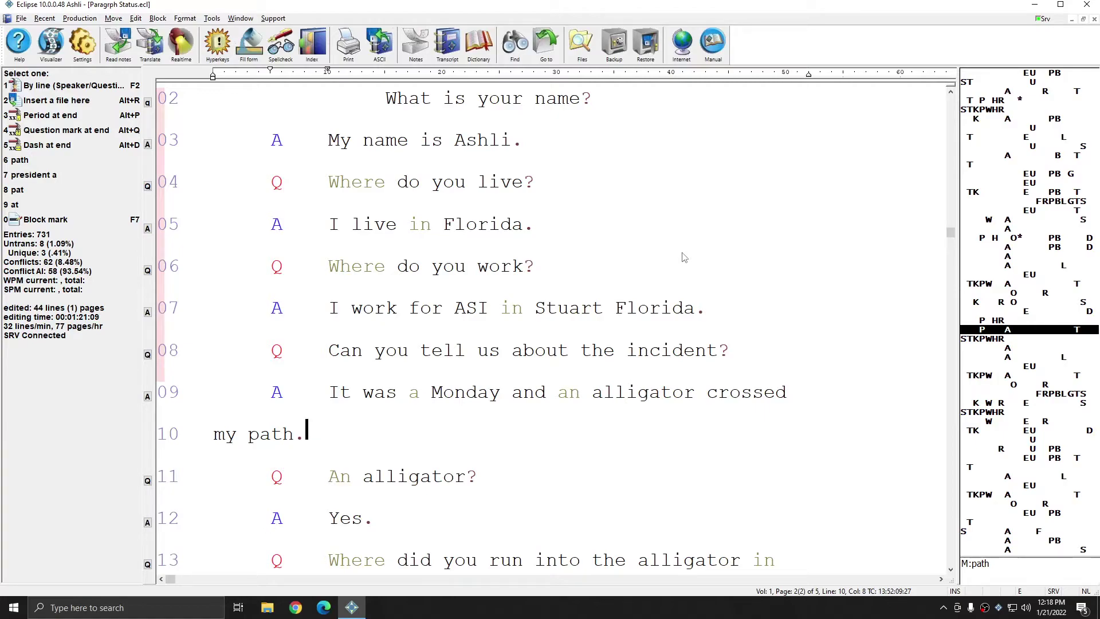
pyautogui.press('Down')
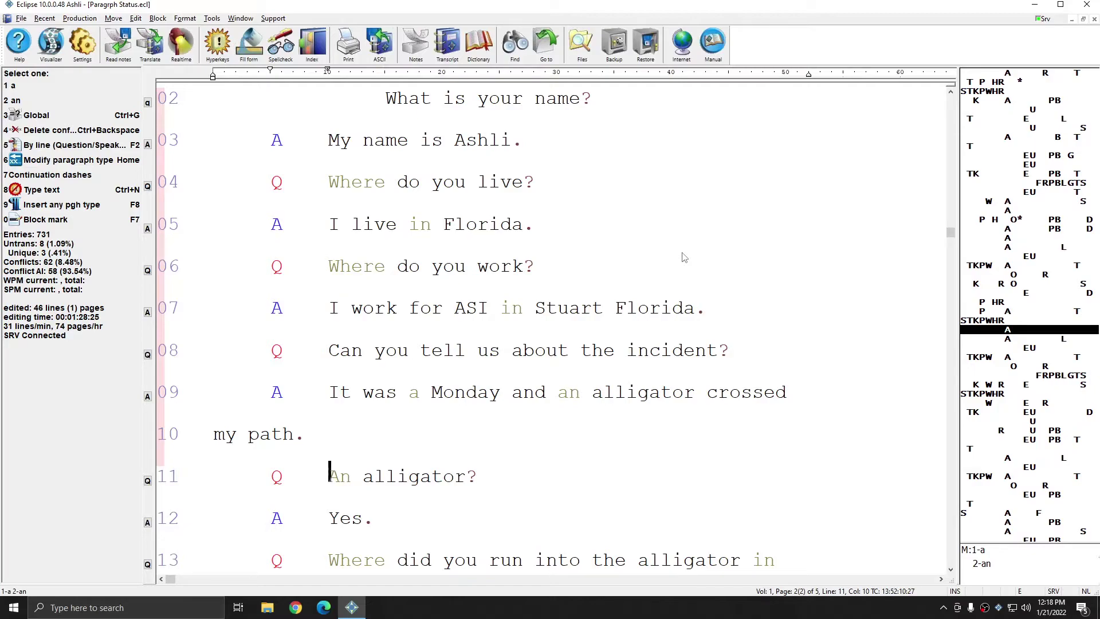
# Step: Return to the start of page 2 and switch the active paragraph status to "scoped", turning "rough" off
pyautogui.press('pageup')
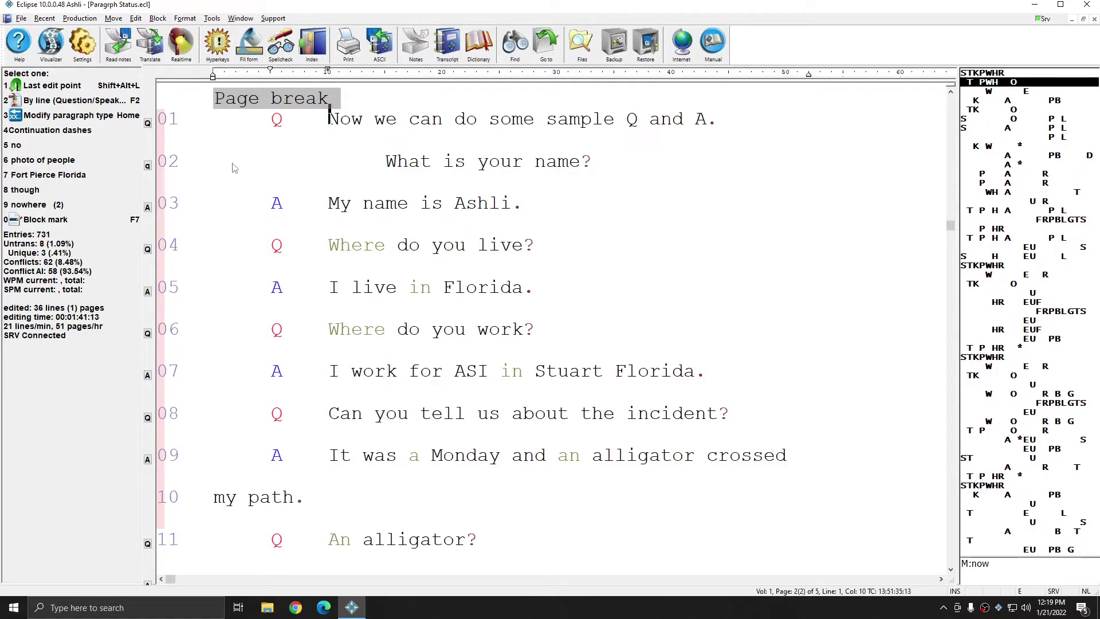
pyautogui.click(84, 57)
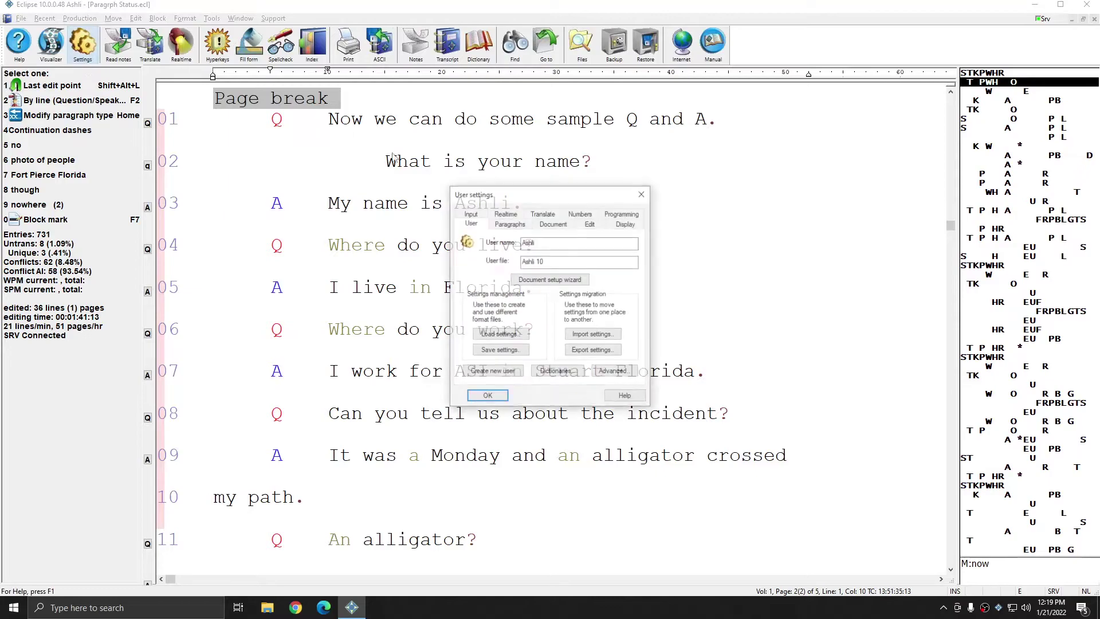
pyautogui.click(591, 224)
pyautogui.click(526, 344)
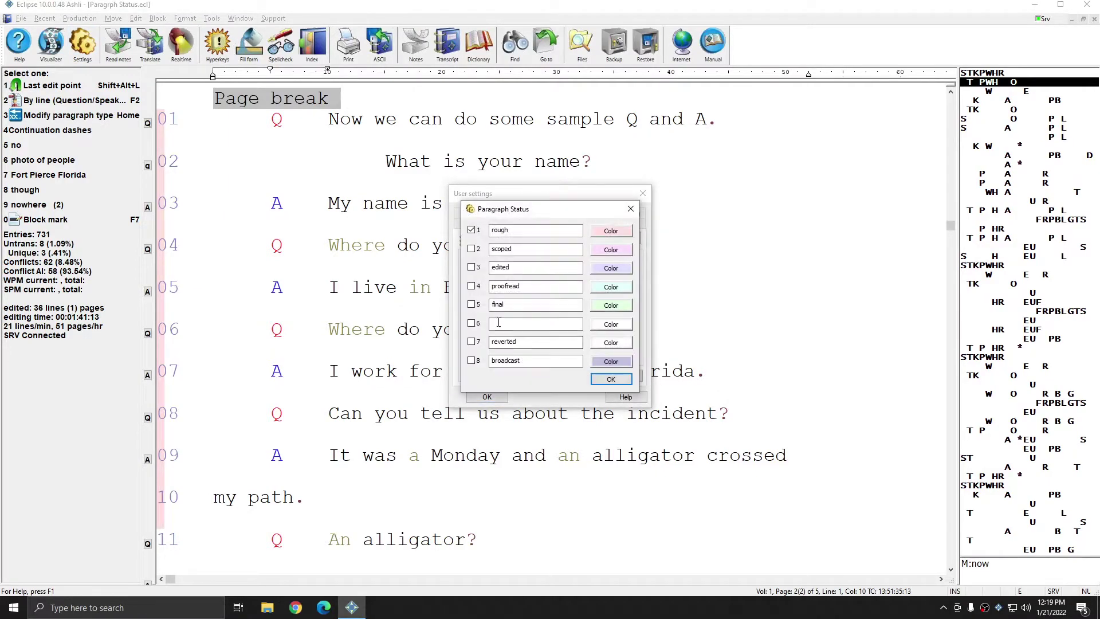
pyautogui.click(470, 229)
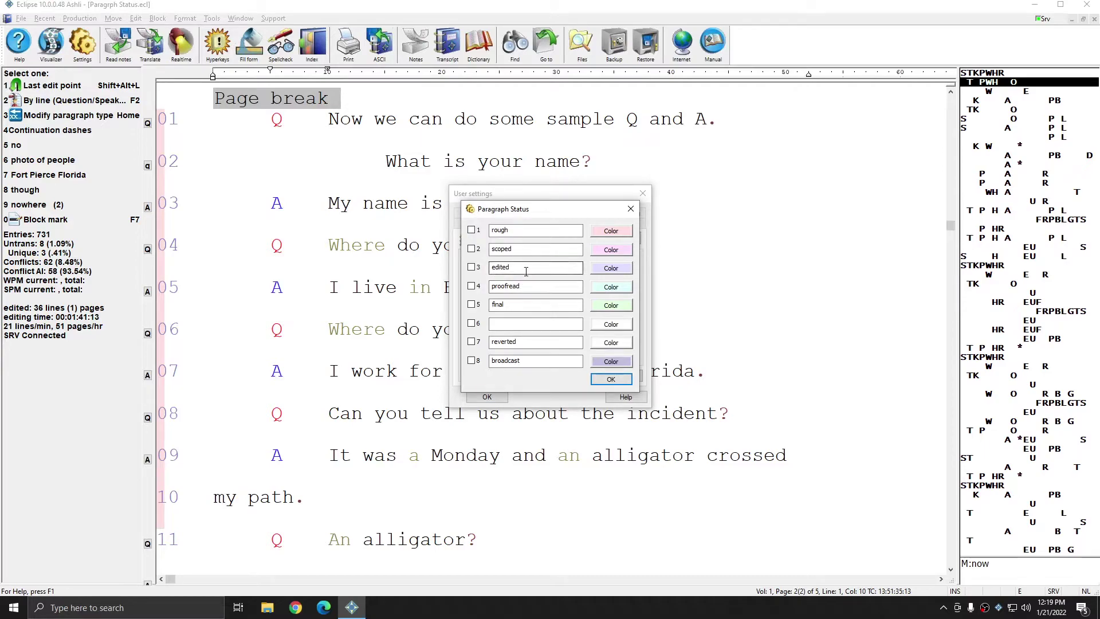
pyautogui.click(472, 248)
pyautogui.click(611, 380)
pyautogui.click(487, 397)
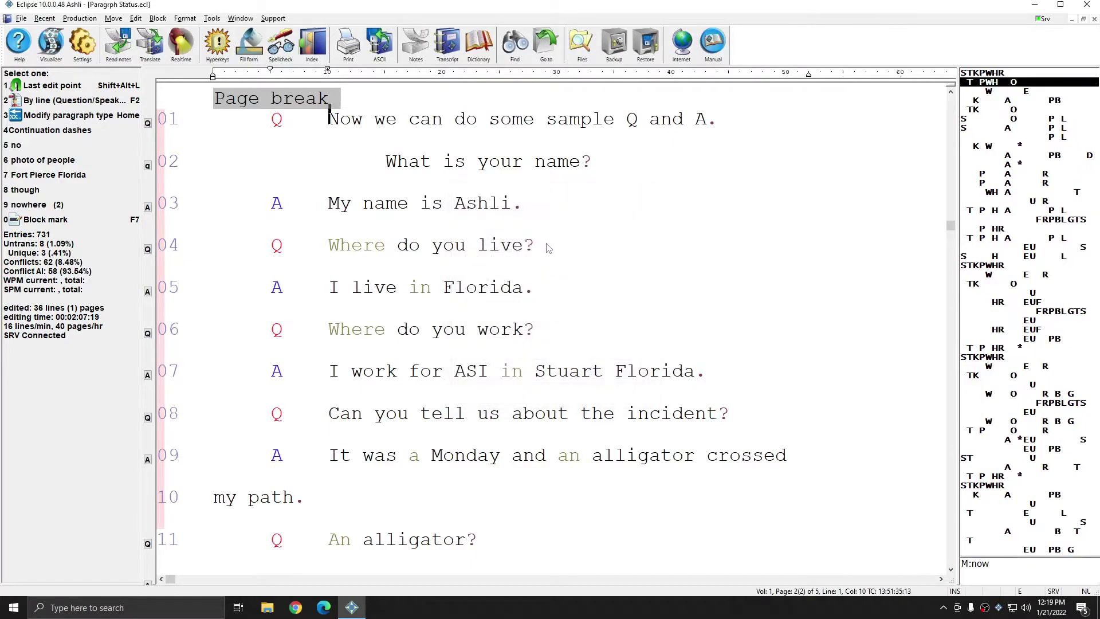
# Step: Move the cursor down from line 1 to line 5 of page 2 to mark the first four lines as scoped
pyautogui.press('Down')
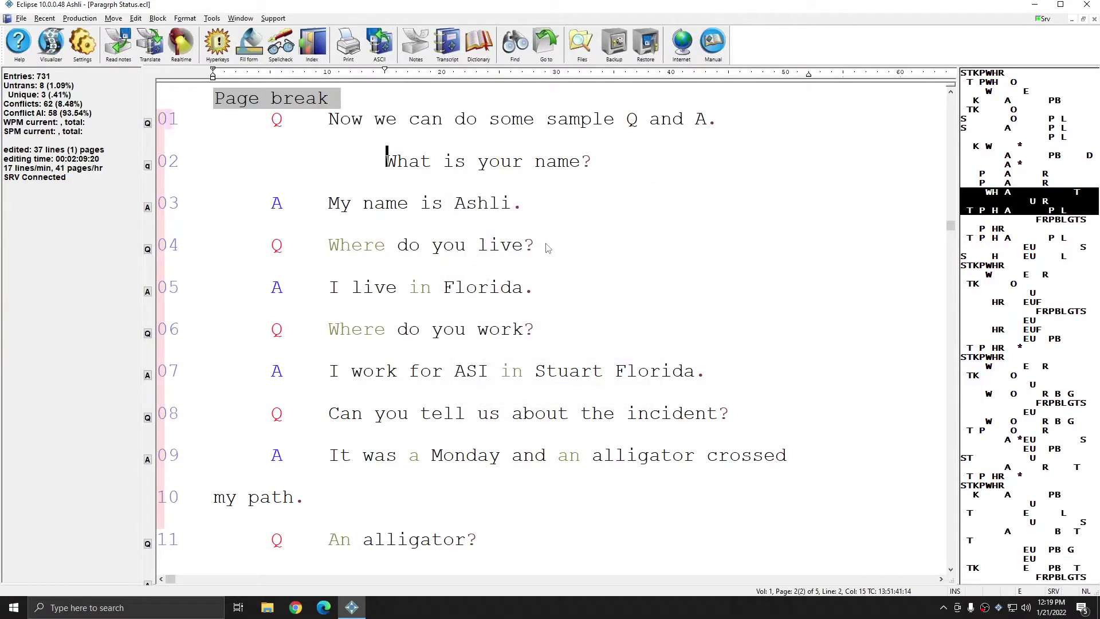
pyautogui.press('Down')
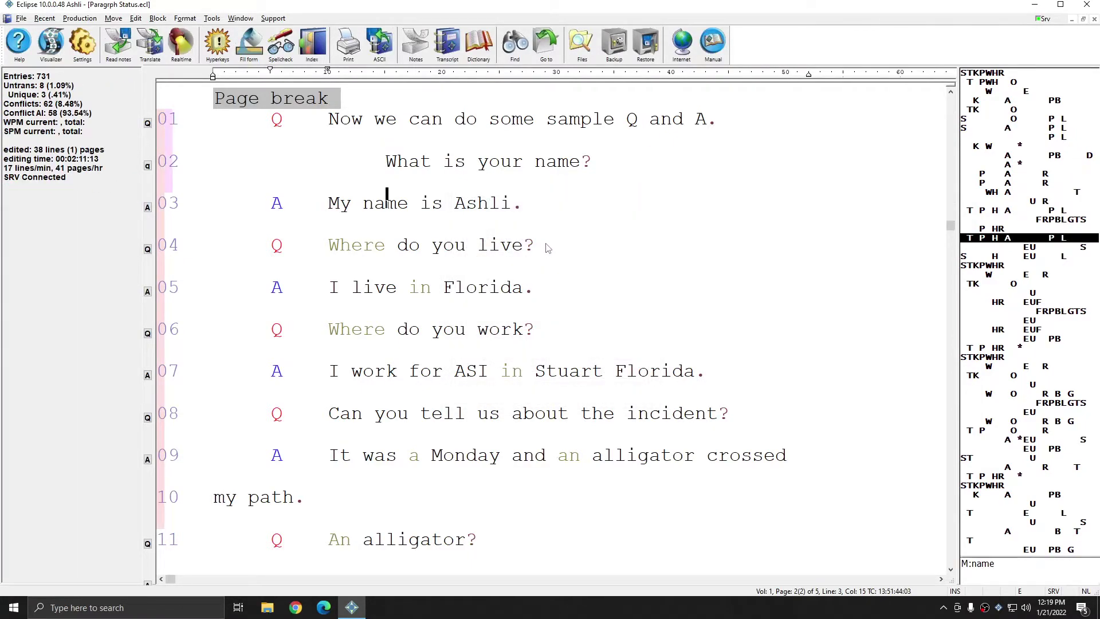
pyautogui.press('Down')
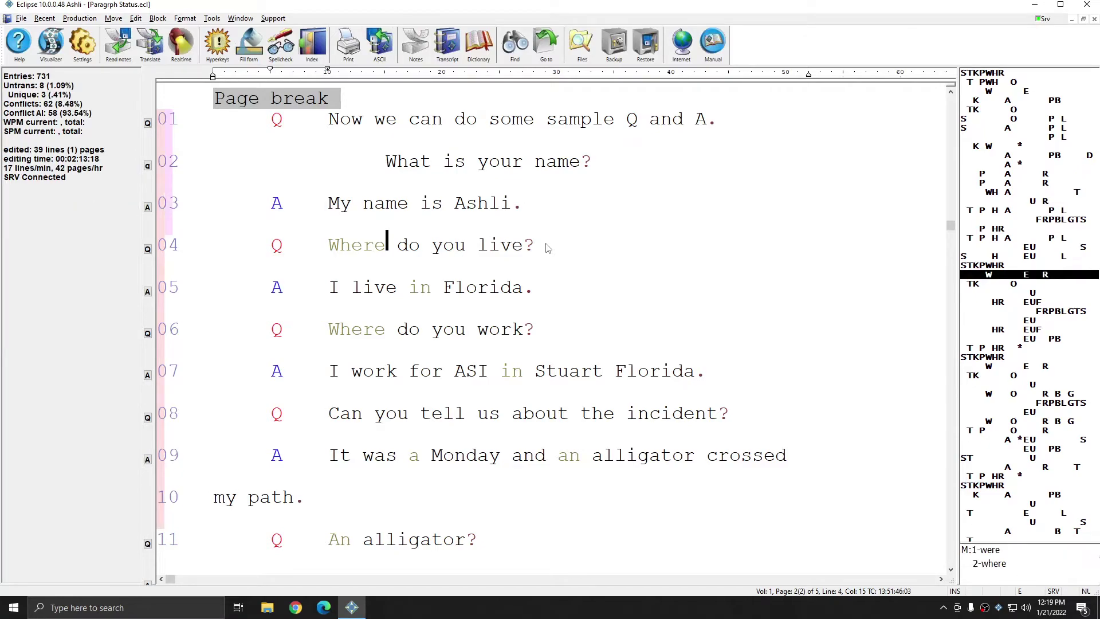
pyautogui.press('Down')
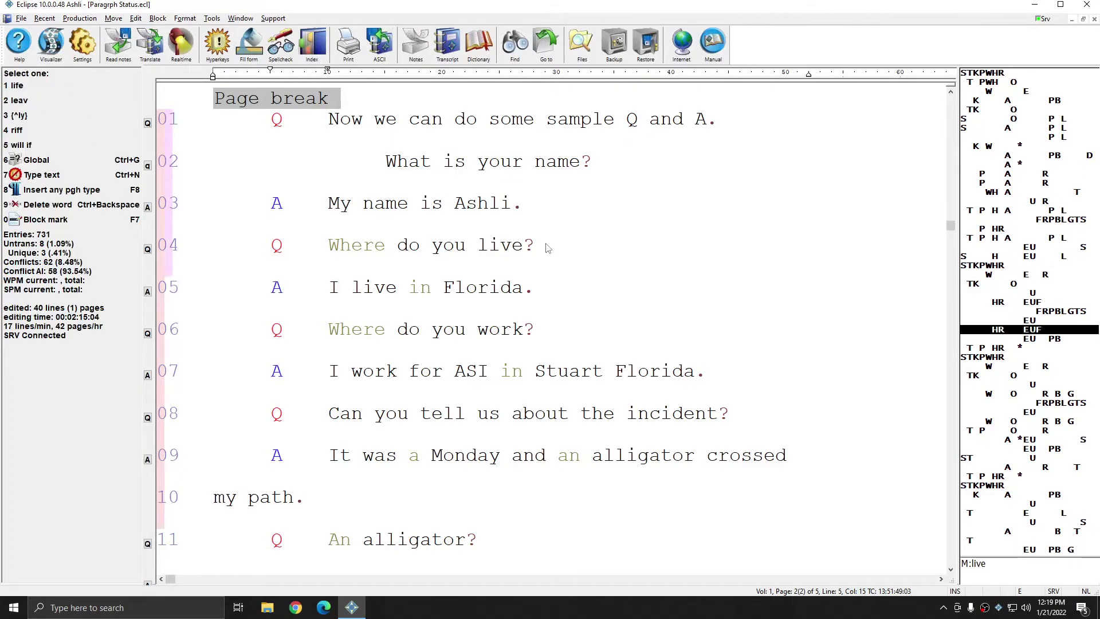
# Step: Mark the Monday alligator answer on lines 9 and 10 as scoped by moving the cursor through it to line 11
pyautogui.click(332, 452)
pyautogui.press('Down')
pyautogui.press('Down')
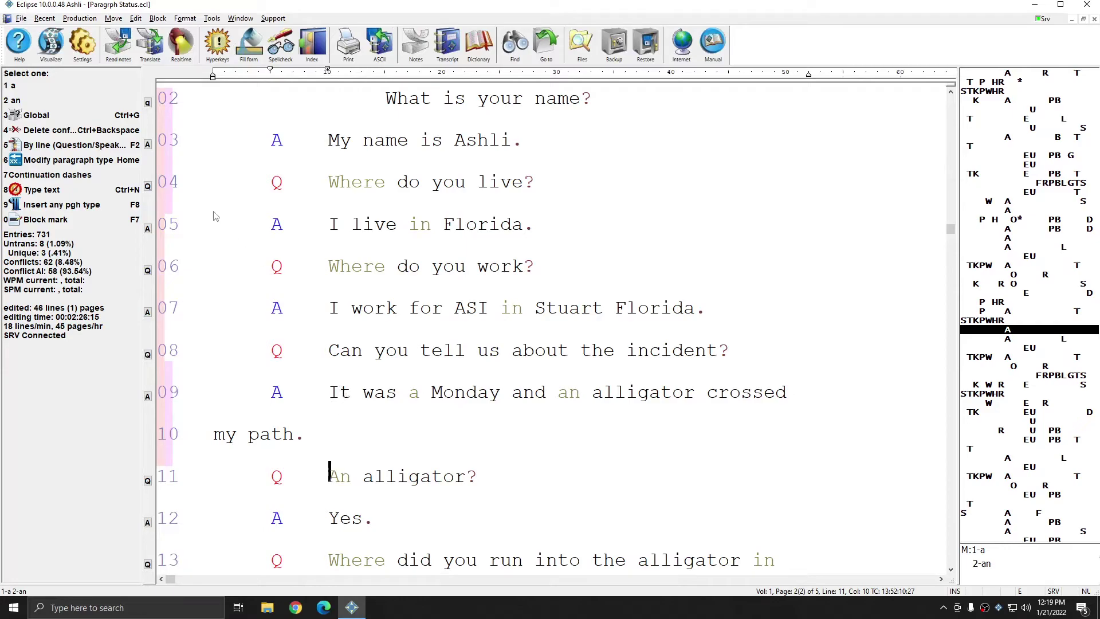
# Step: Review the paragraph status list in the edit settings and close the settings
pyautogui.click(82, 43)
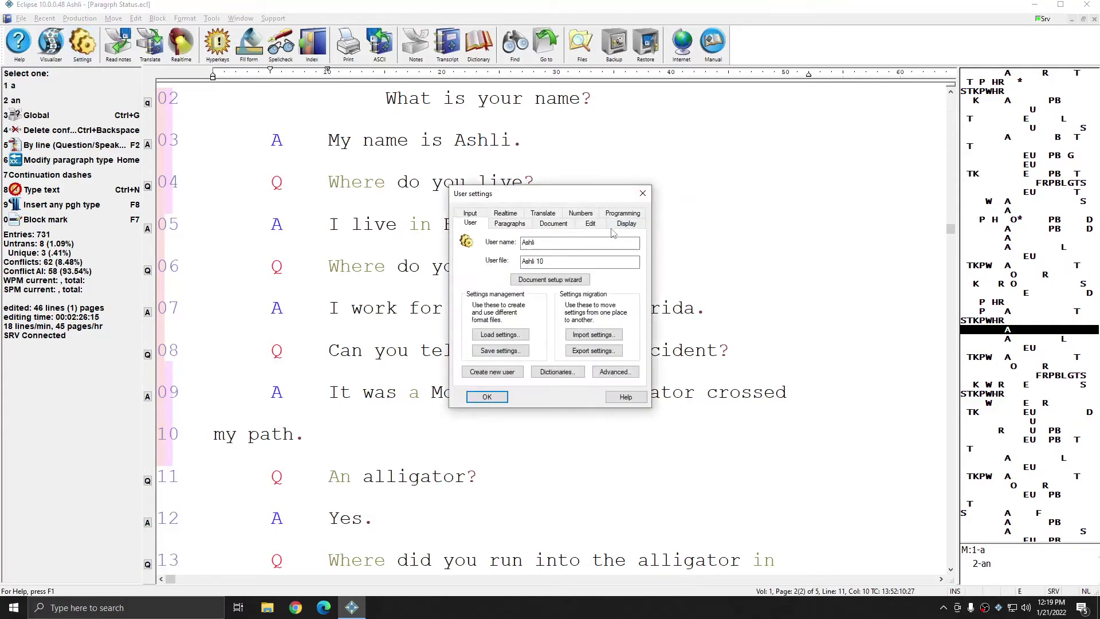
pyautogui.click(591, 226)
pyautogui.click(506, 341)
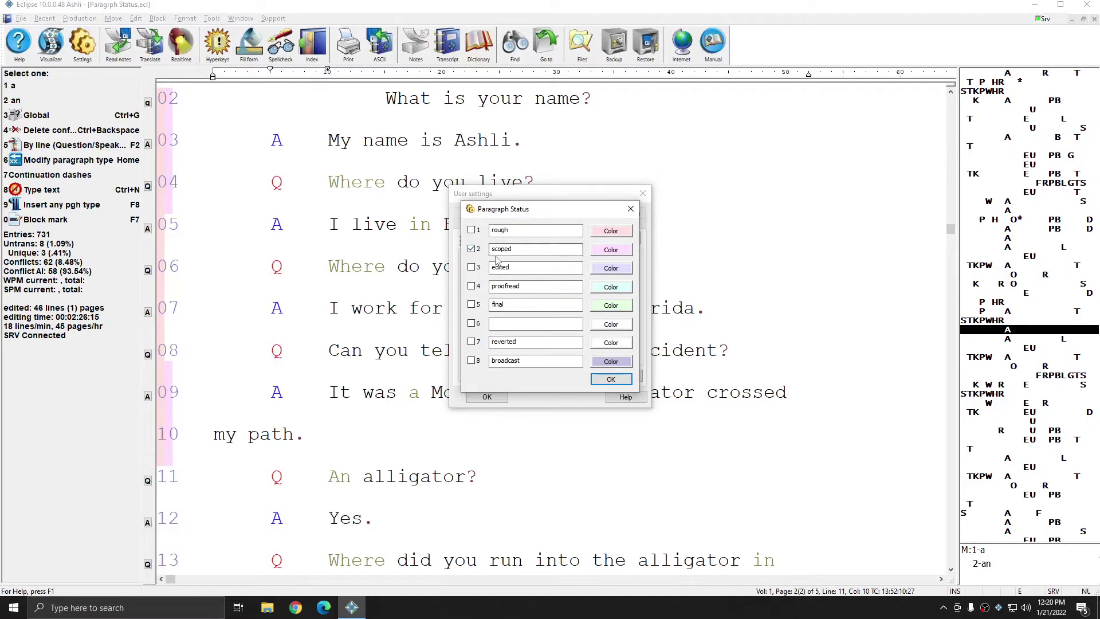
pyautogui.click(611, 379)
pyautogui.click(488, 397)
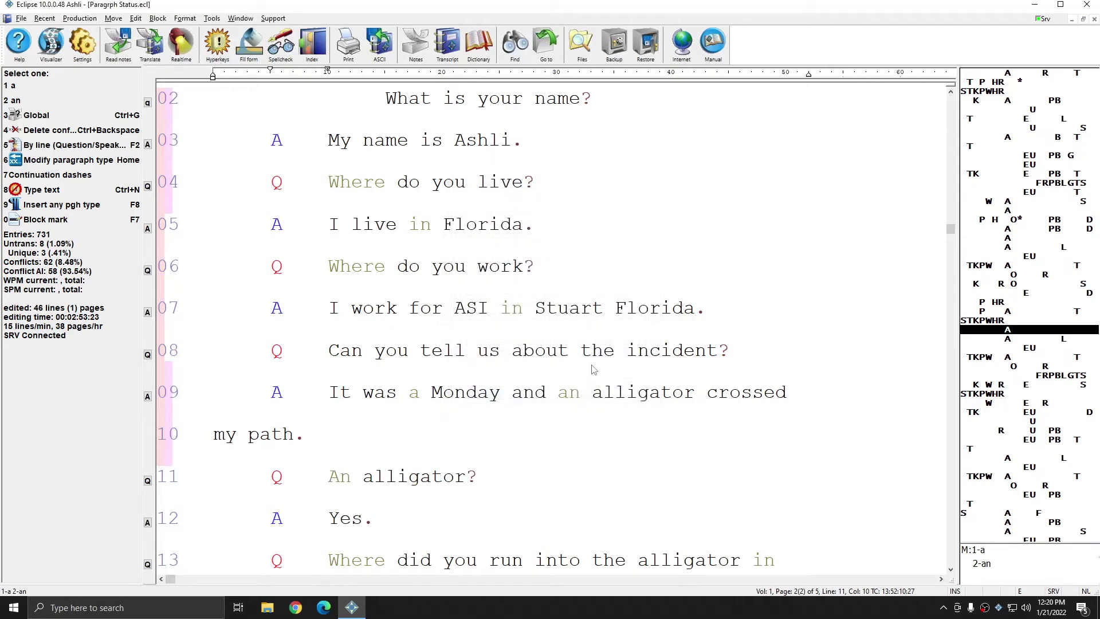
# Step: Mark lines 11 to 14 of page 2 as scoped and edited by moving the cursor through them to line 15
pyautogui.hotkey('ctrl', 'Right')
pyautogui.hotkey('ctrl', 'Right')
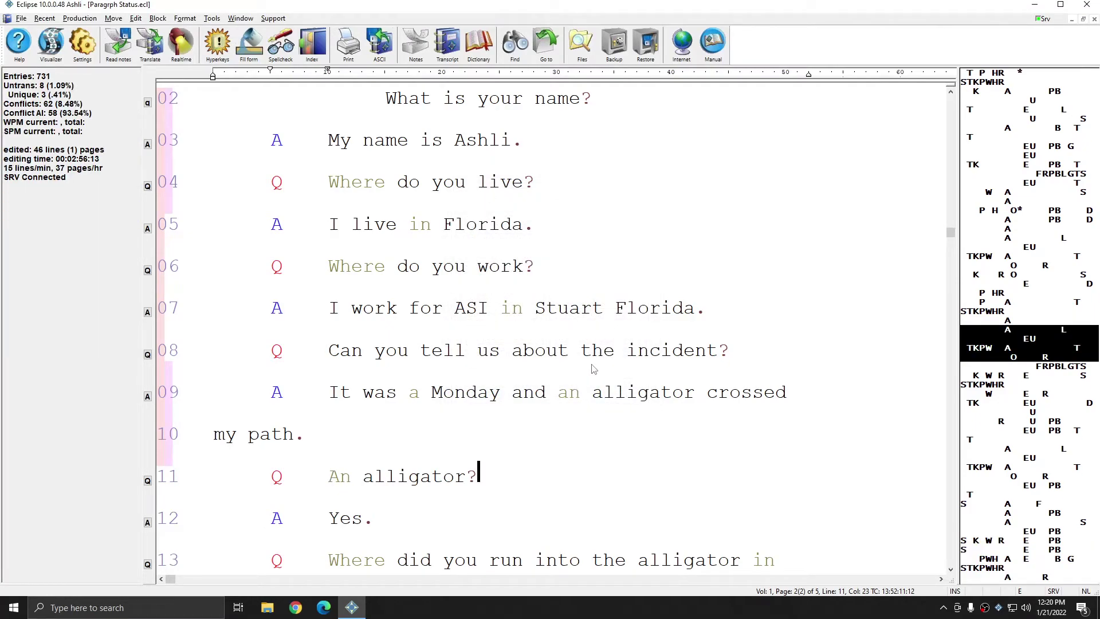
pyautogui.hotkey('ctrl', 'Right')
pyautogui.hotkey('ctrl', 'Right')
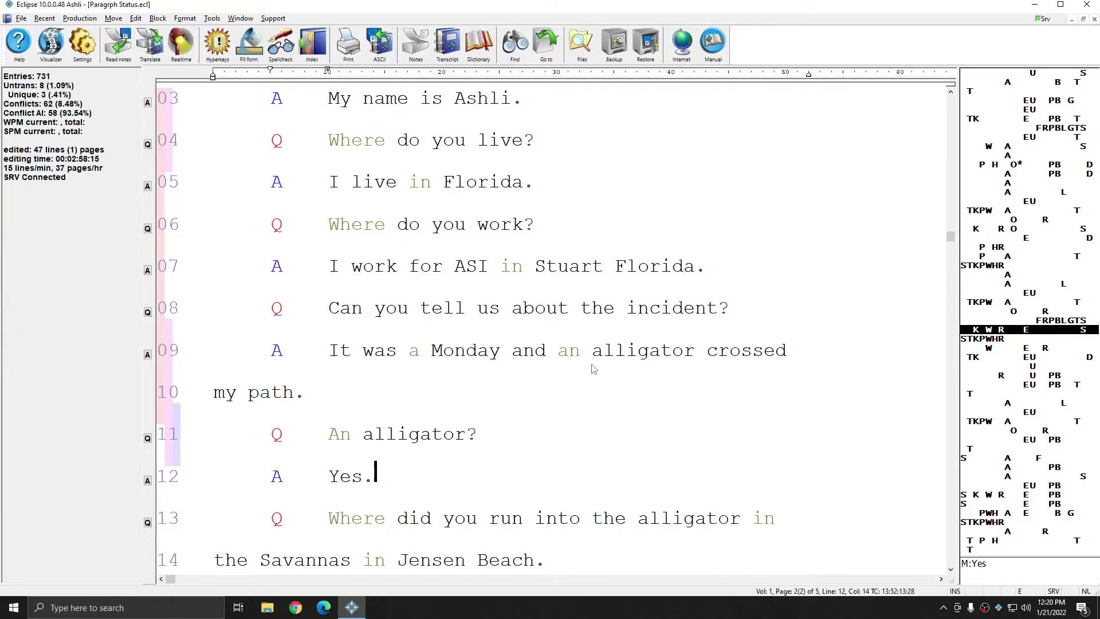
pyautogui.hotkey('ctrl', 'Right')
pyautogui.hotkey('ctrl', 'Right')
pyautogui.hotkey('ctrl', 'Right')
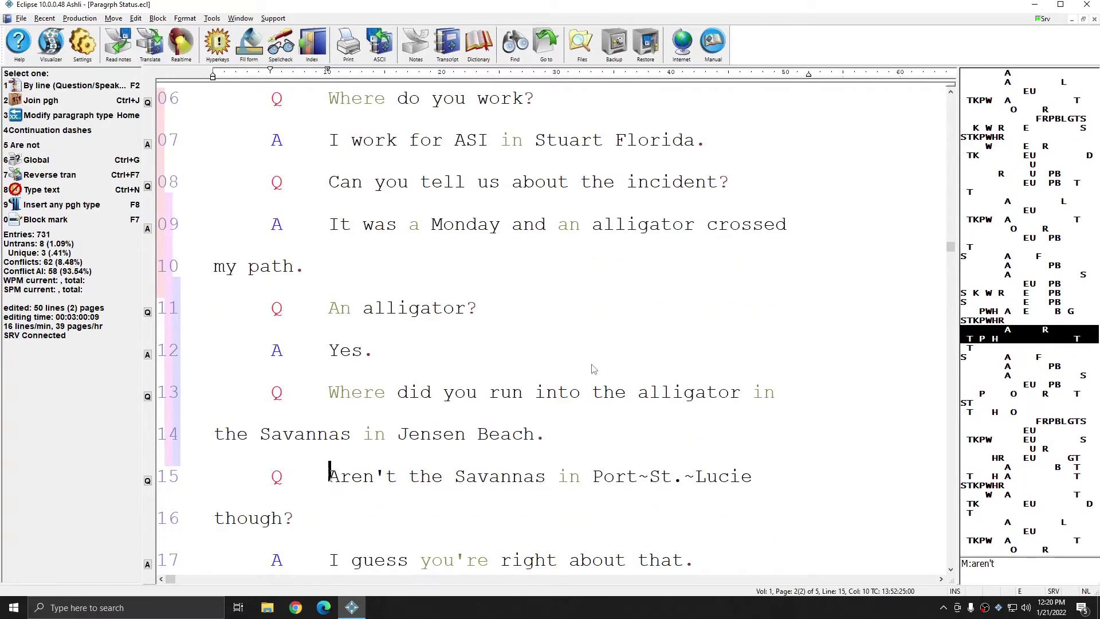
# Step: Mark lines 15 to 21 of page 2 as scoped and edited by moving the cursor through them to line 22
pyautogui.hotkey('ctrl', 'Right')
pyautogui.hotkey('ctrl', 'Right')
pyautogui.hotkey('ctrl', 'Right')
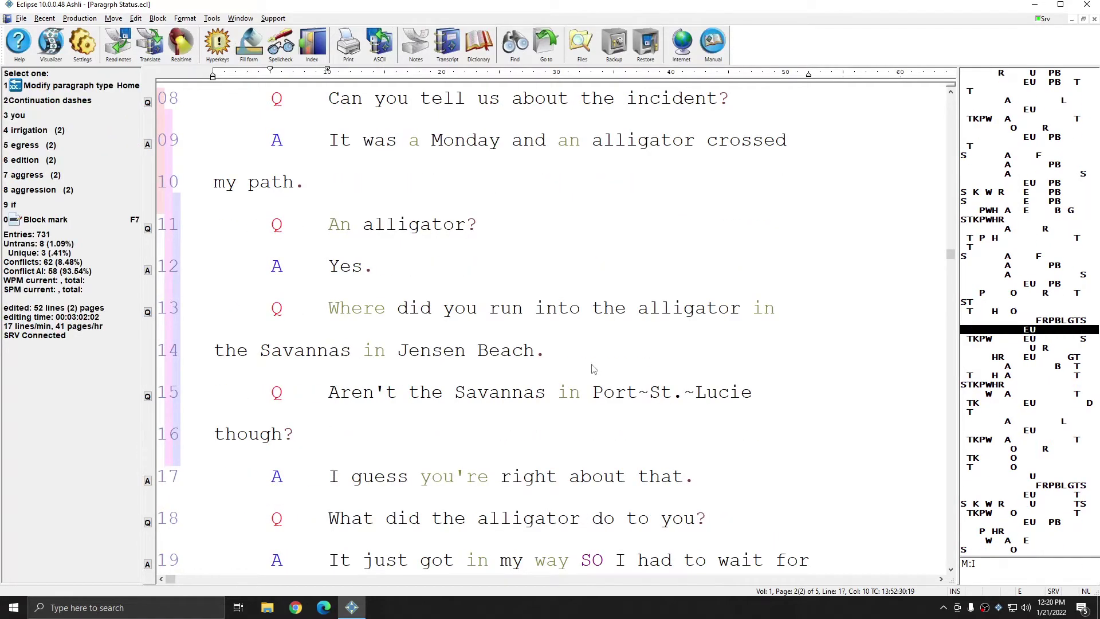
pyautogui.hotkey('ctrl', 'Right')
pyautogui.hotkey('ctrl', 'Right')
pyautogui.hotkey('ctrl', 'Right')
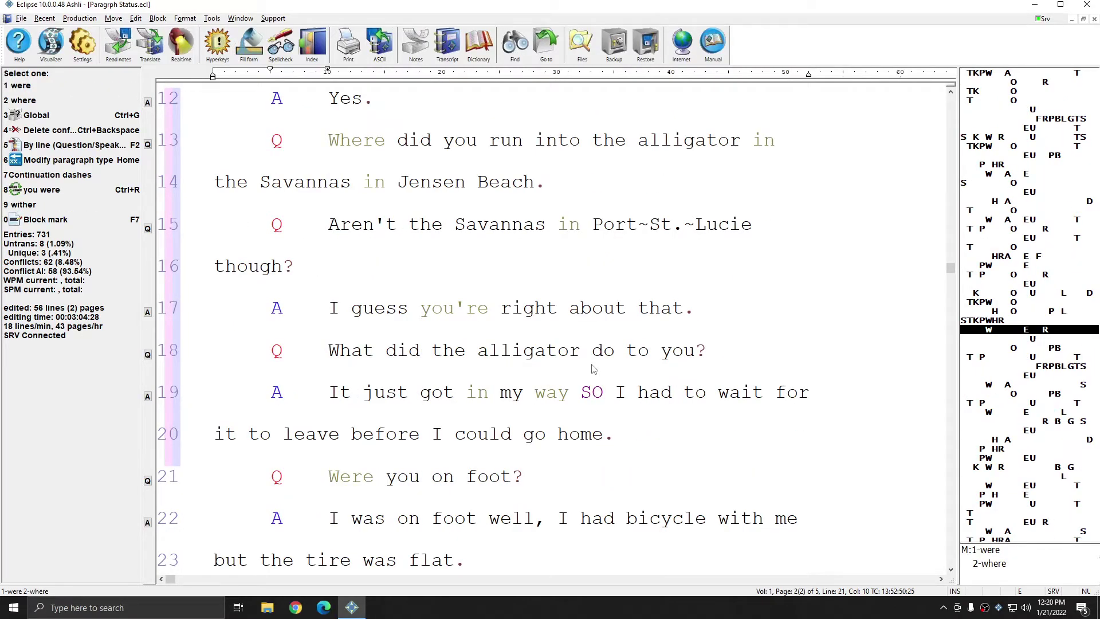
pyautogui.hotkey('ctrl', 'Right')
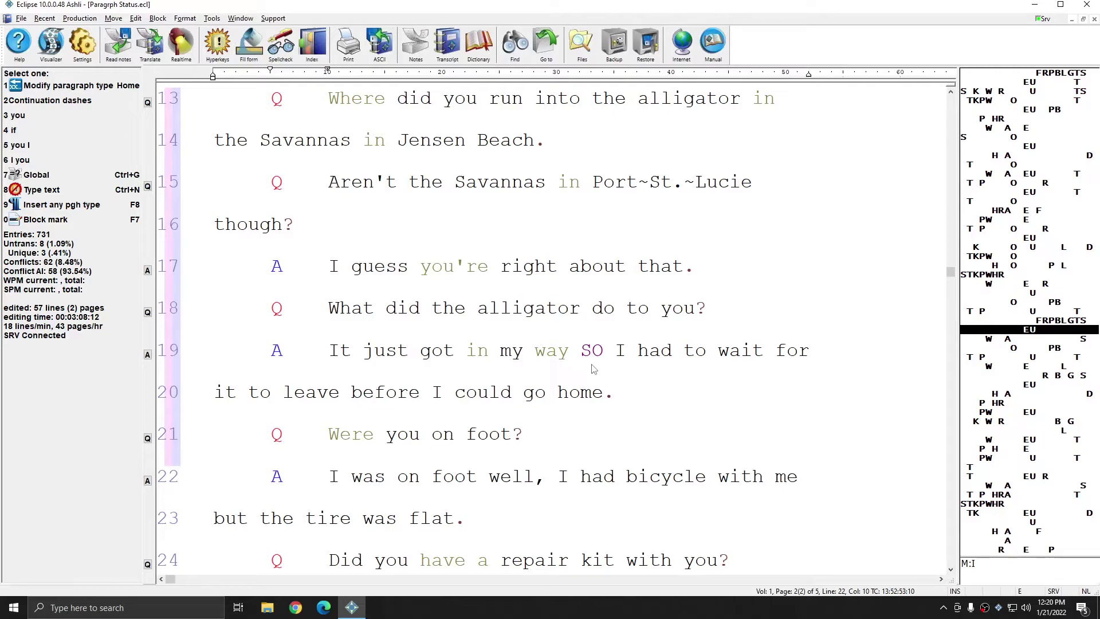
# Step: Set the "scoped" paragraph status color to bright pink in the edit settings
pyautogui.click(82, 52)
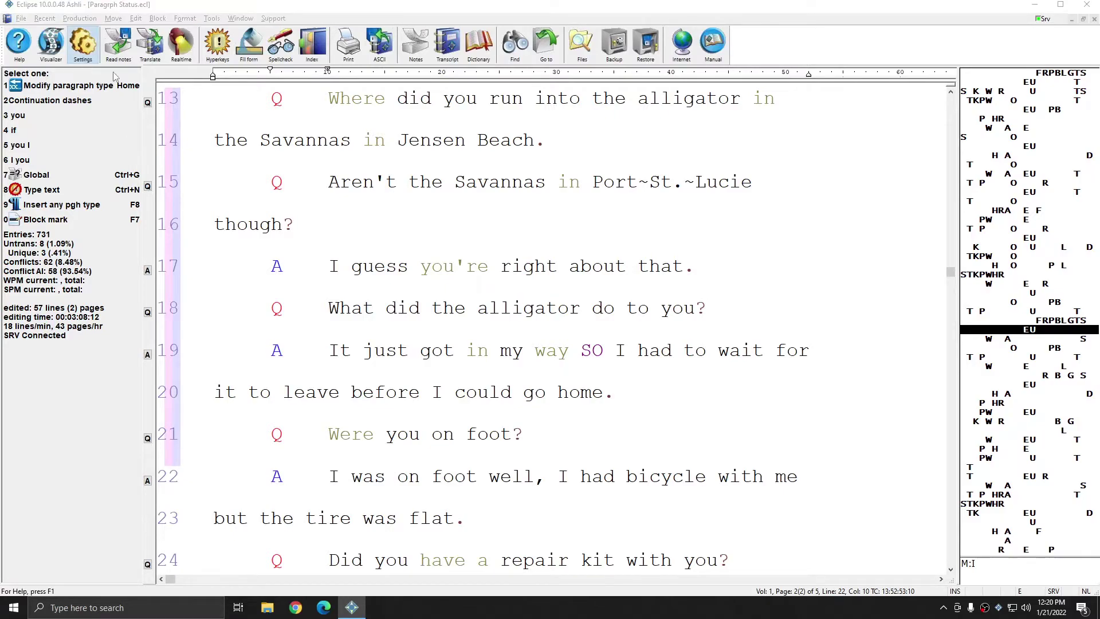
pyautogui.click(590, 223)
pyautogui.click(509, 341)
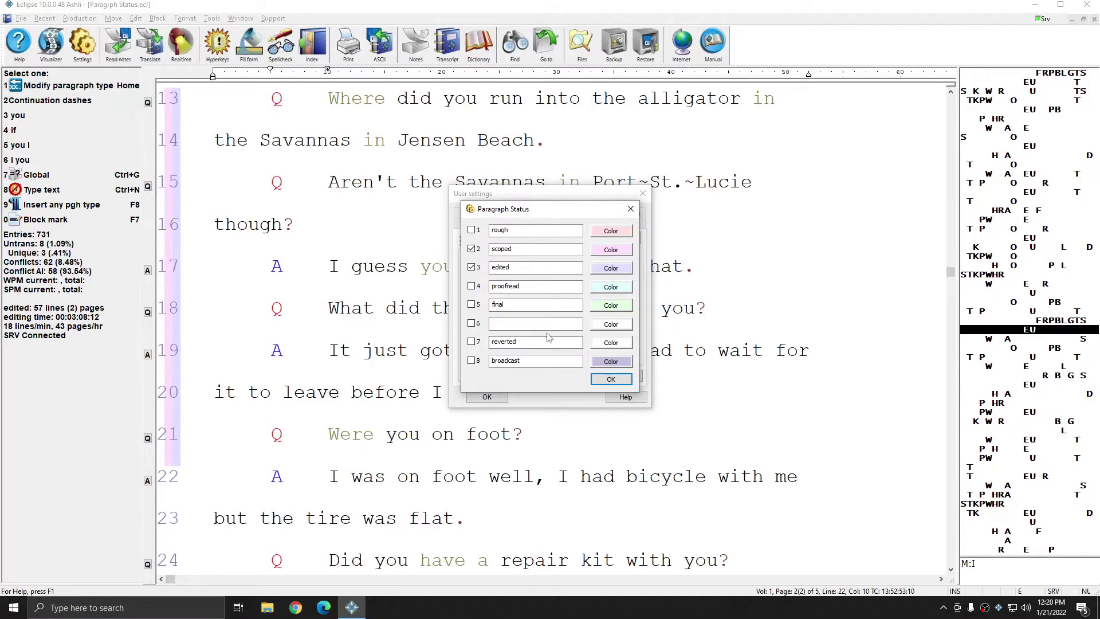
pyautogui.click(608, 250)
pyautogui.click(601, 264)
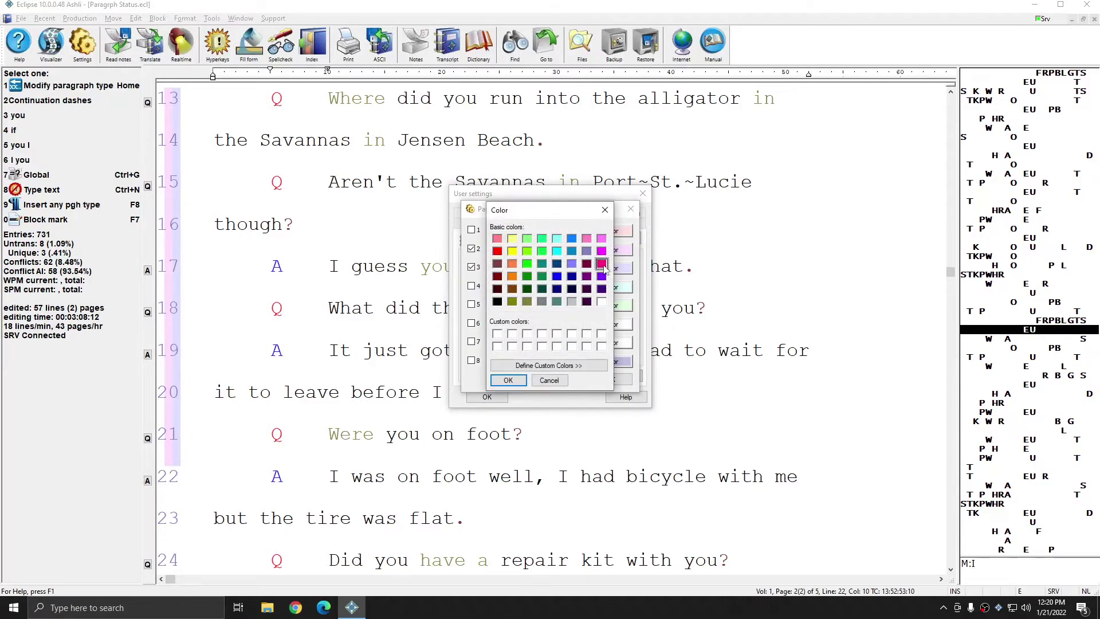
pyautogui.click(524, 380)
# Step: Set the "edited" paragraph status color to dark purple and confirm the settings
pyautogui.click(623, 251)
pyautogui.click(586, 277)
pyautogui.click(508, 380)
pyautogui.click(487, 397)
pyautogui.click(615, 380)
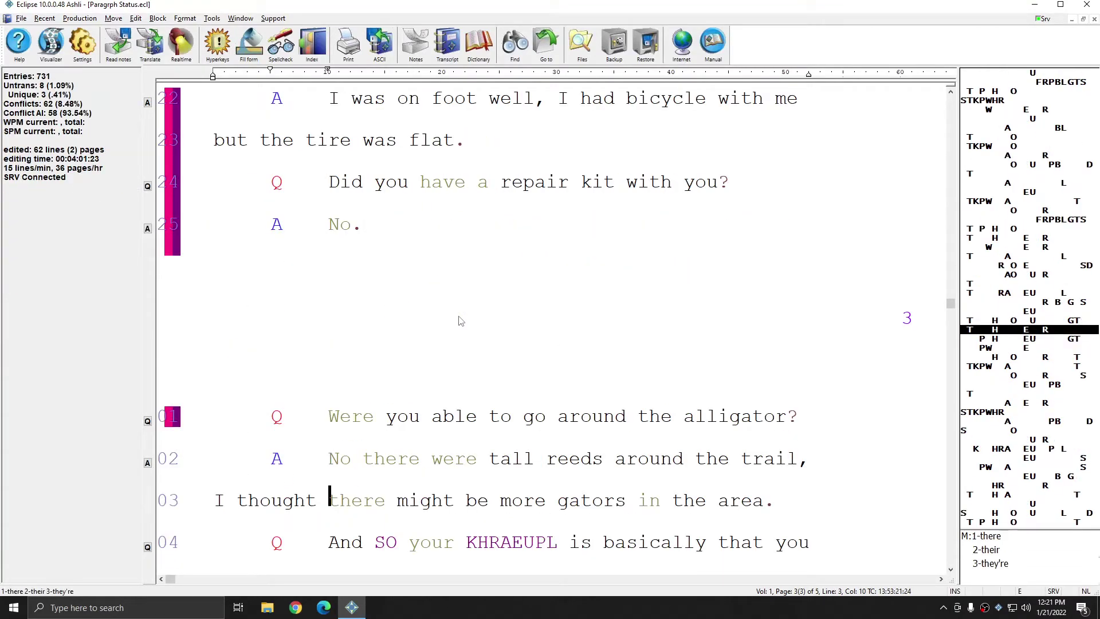
# Step: Move the cursor on to line 4 of page 3 to mark the tall reeds answer as scoped and edited
pyautogui.press('Menu')
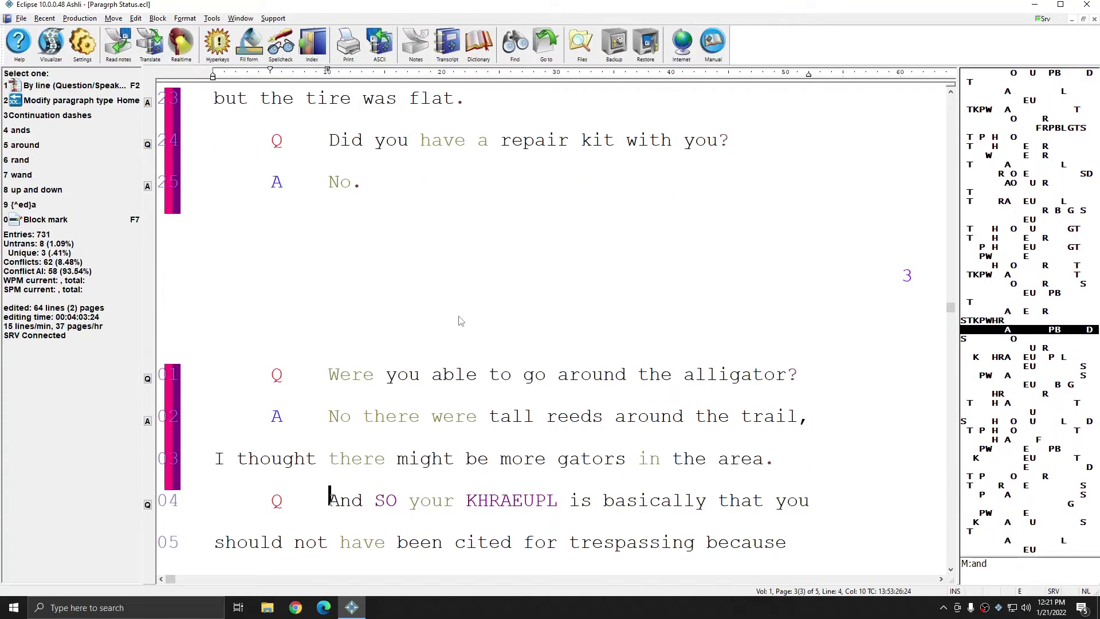
# Step: Check which paragraph statuses are active and their colors in the edit settings, and close the settings
pyautogui.click(89, 46)
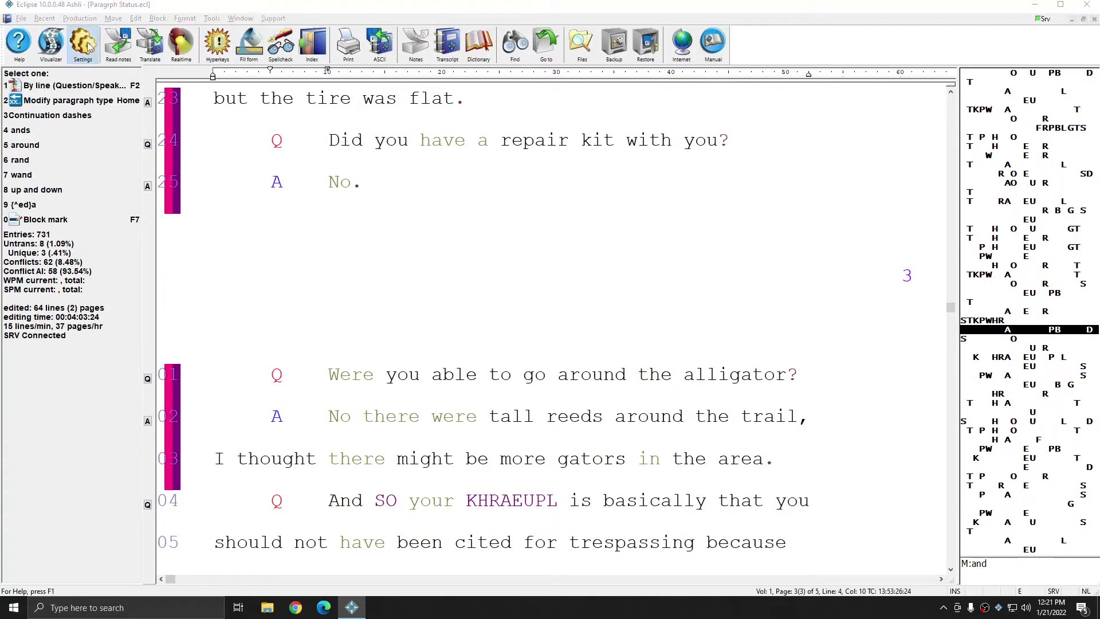
pyautogui.click(626, 223)
pyautogui.click(590, 222)
pyautogui.click(534, 346)
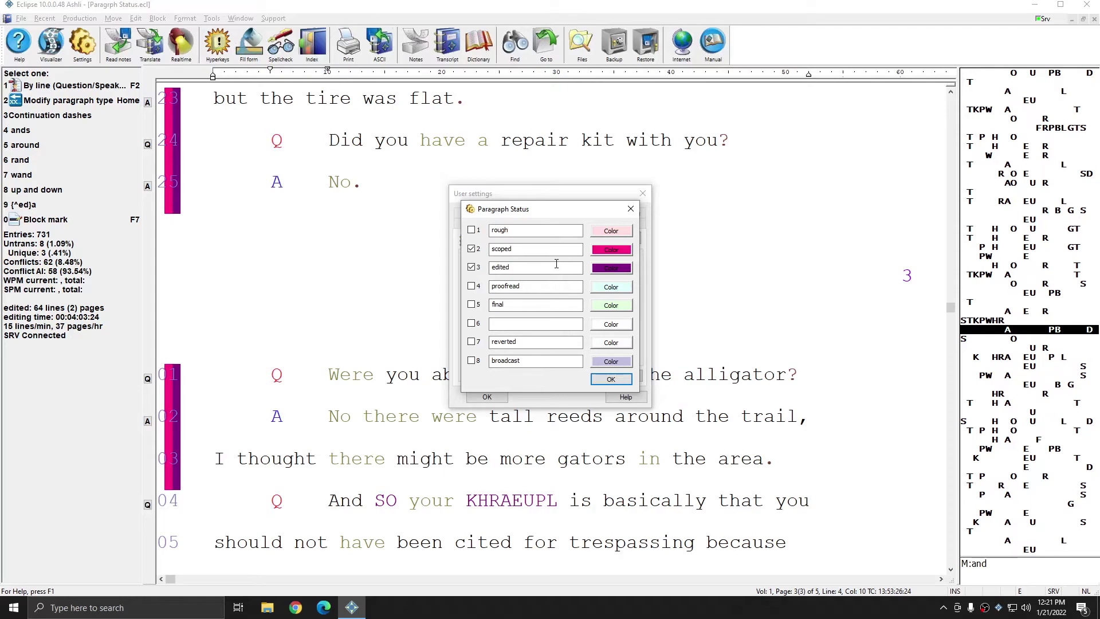
pyautogui.click(631, 209)
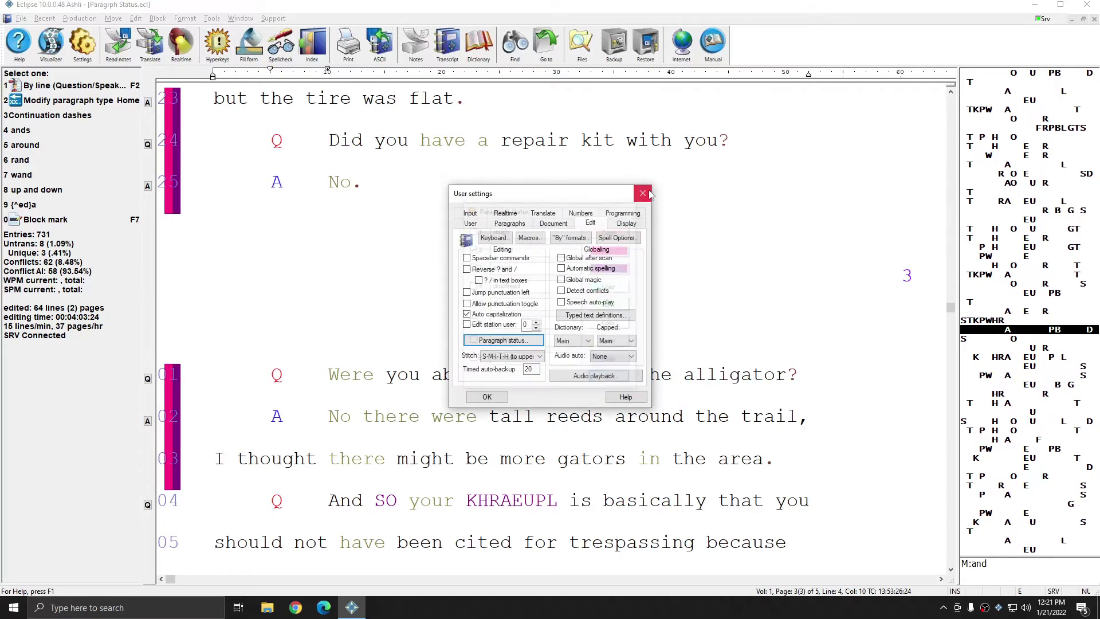
pyautogui.click(638, 196)
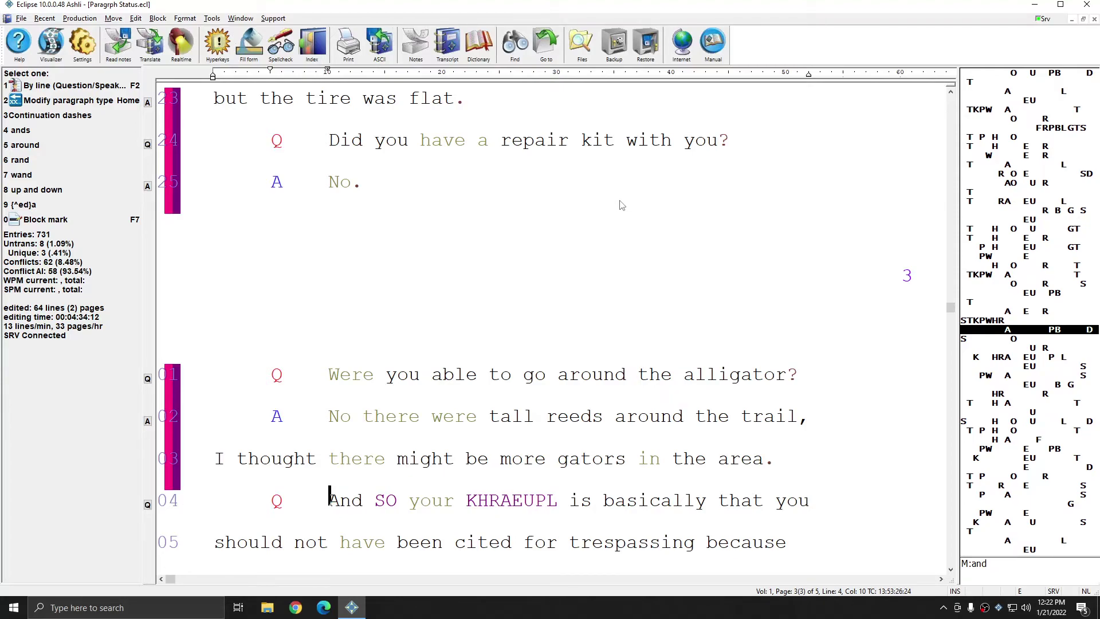
# Step: Mark the trespassing question on lines 4 to 7 of page 3 as scoped and edited by moving the cursor to line 8
pyautogui.scroll(-3, 621, 205)
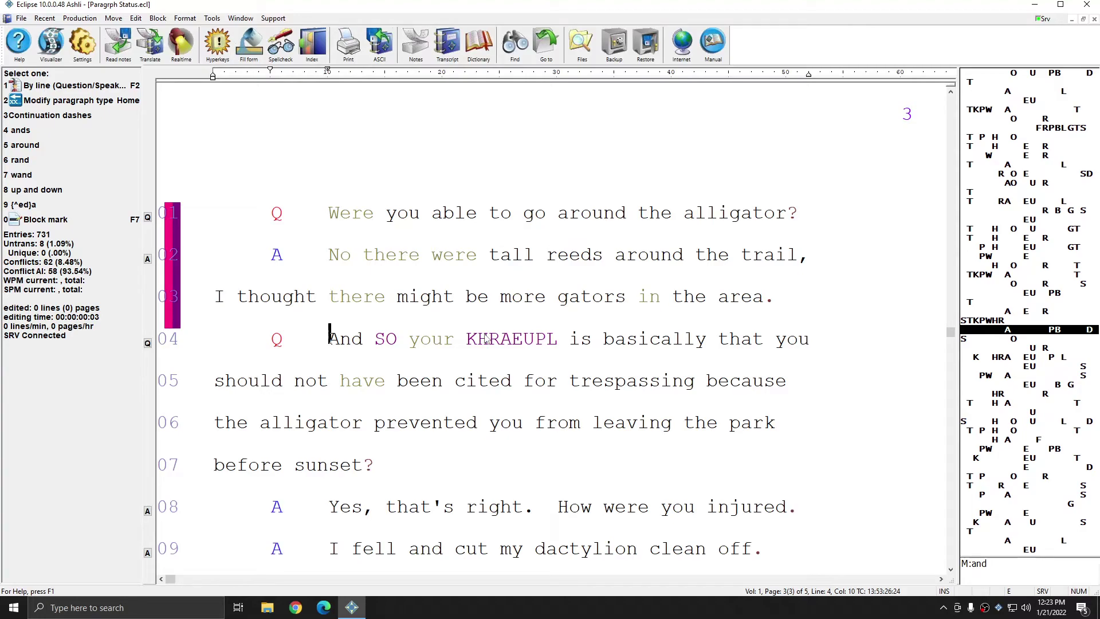
pyautogui.press('Down')
pyautogui.press('Down')
pyautogui.press('Down')
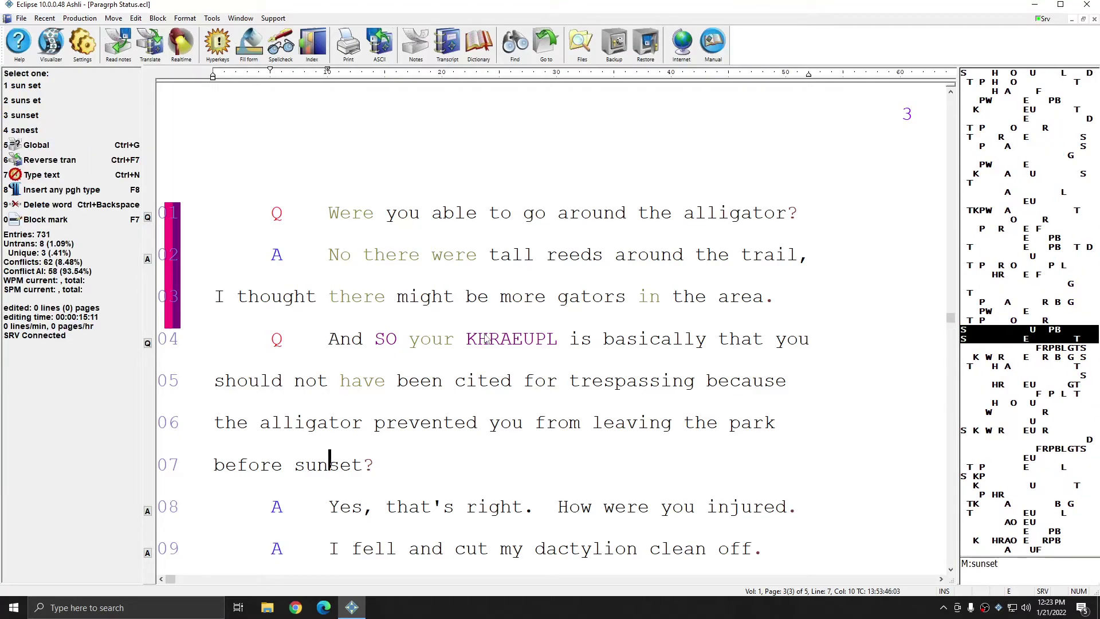
pyautogui.press('Down')
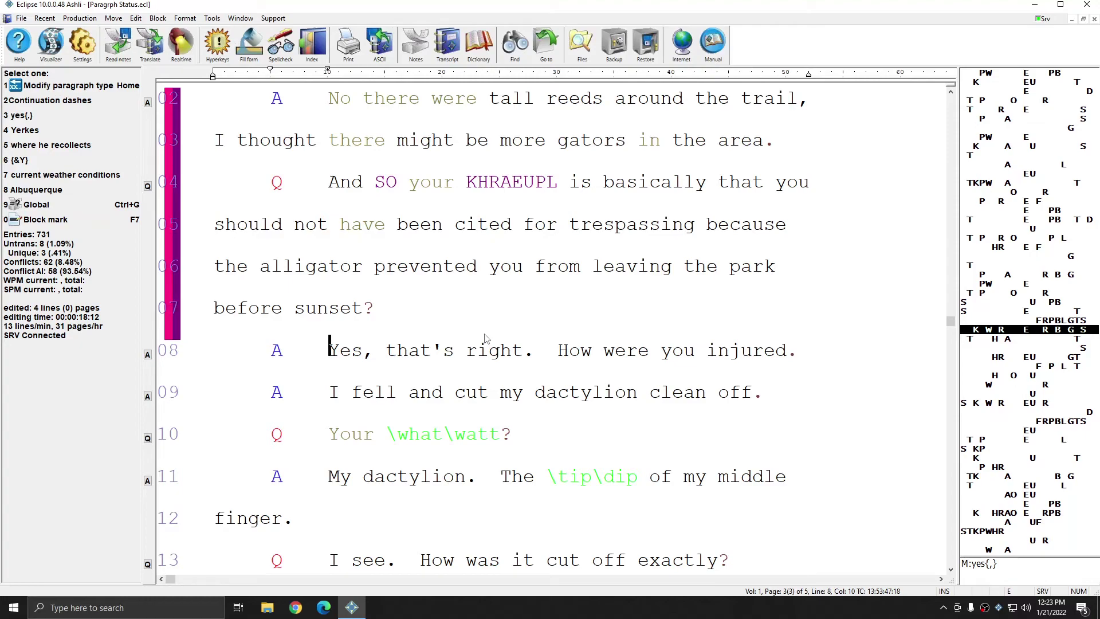